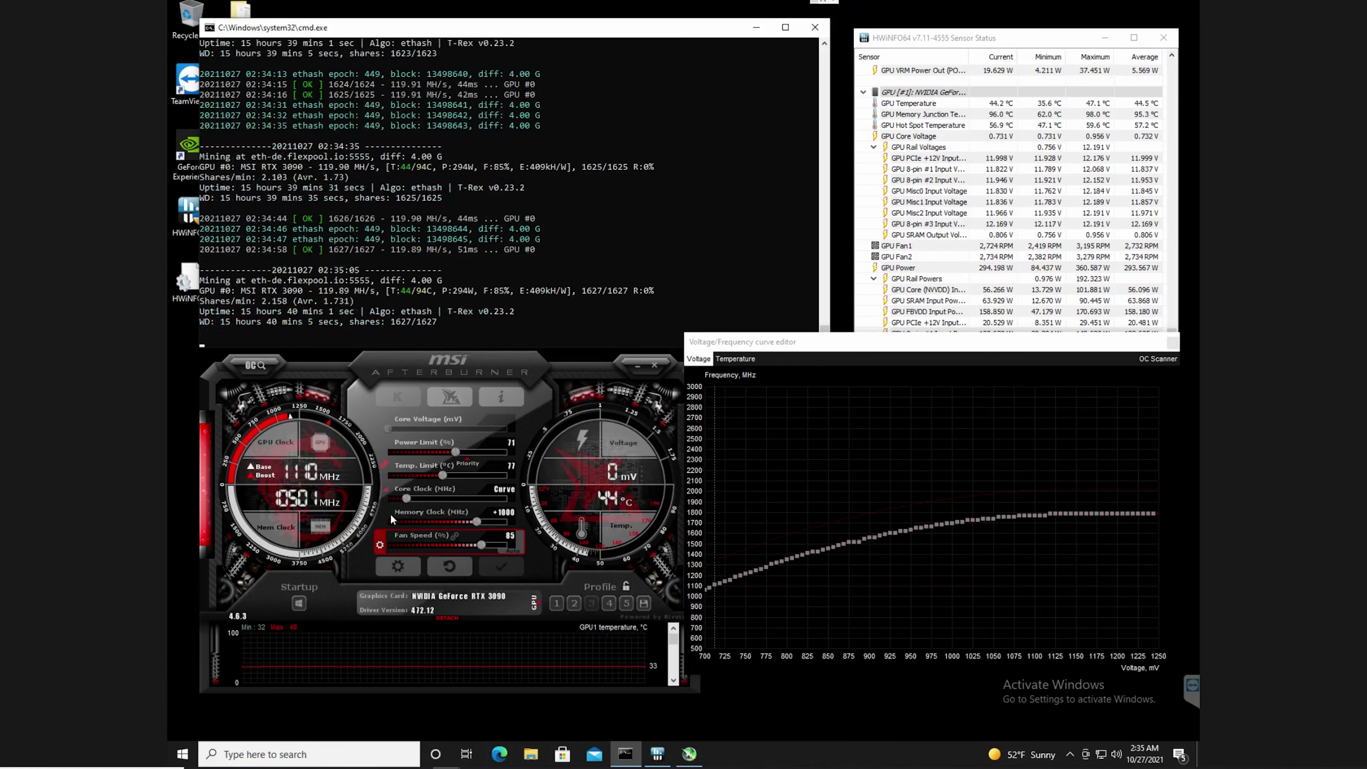
# Lock the GPU core to the ~781 mV curve point with Ctrl+L and apply it.
pyautogui.click(746, 574)
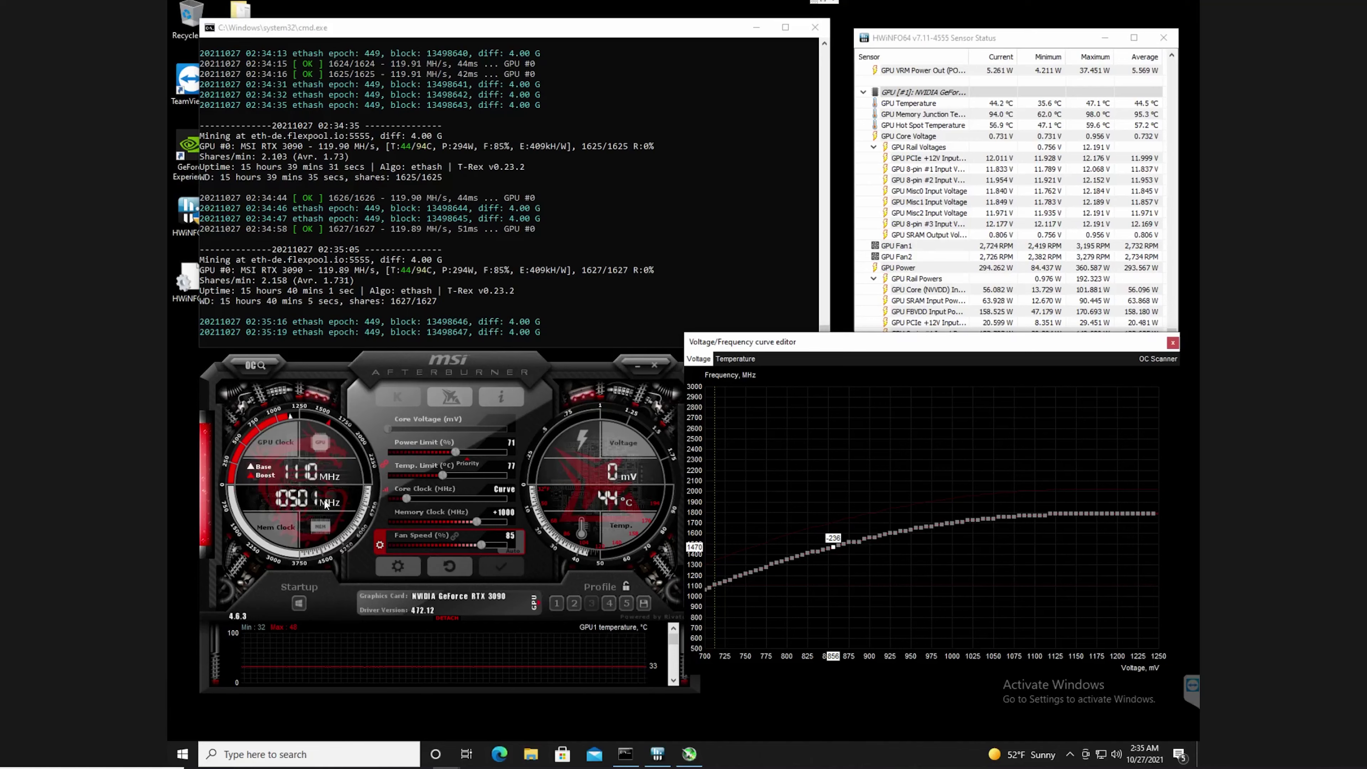
pyautogui.click(777, 563)
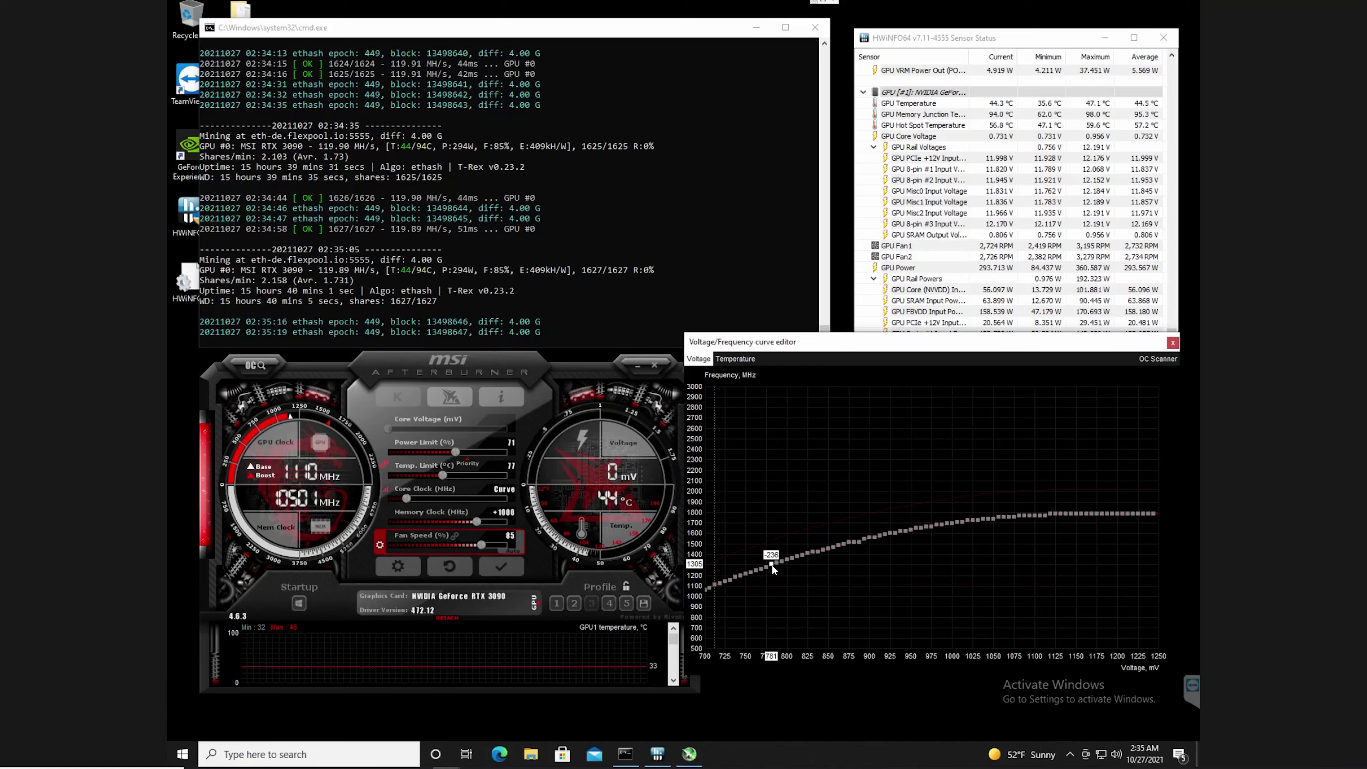
pyautogui.hotkey('ctrl', 'l')
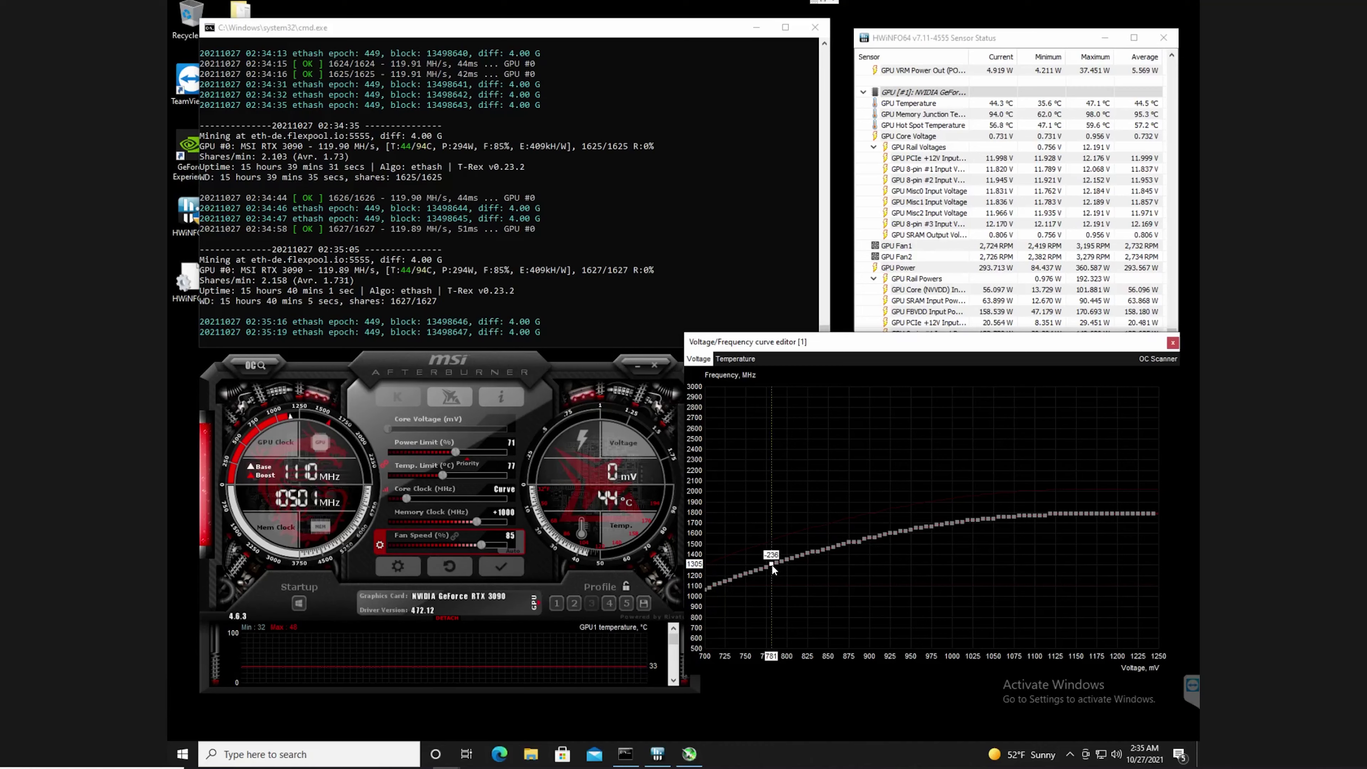
pyautogui.click(501, 566)
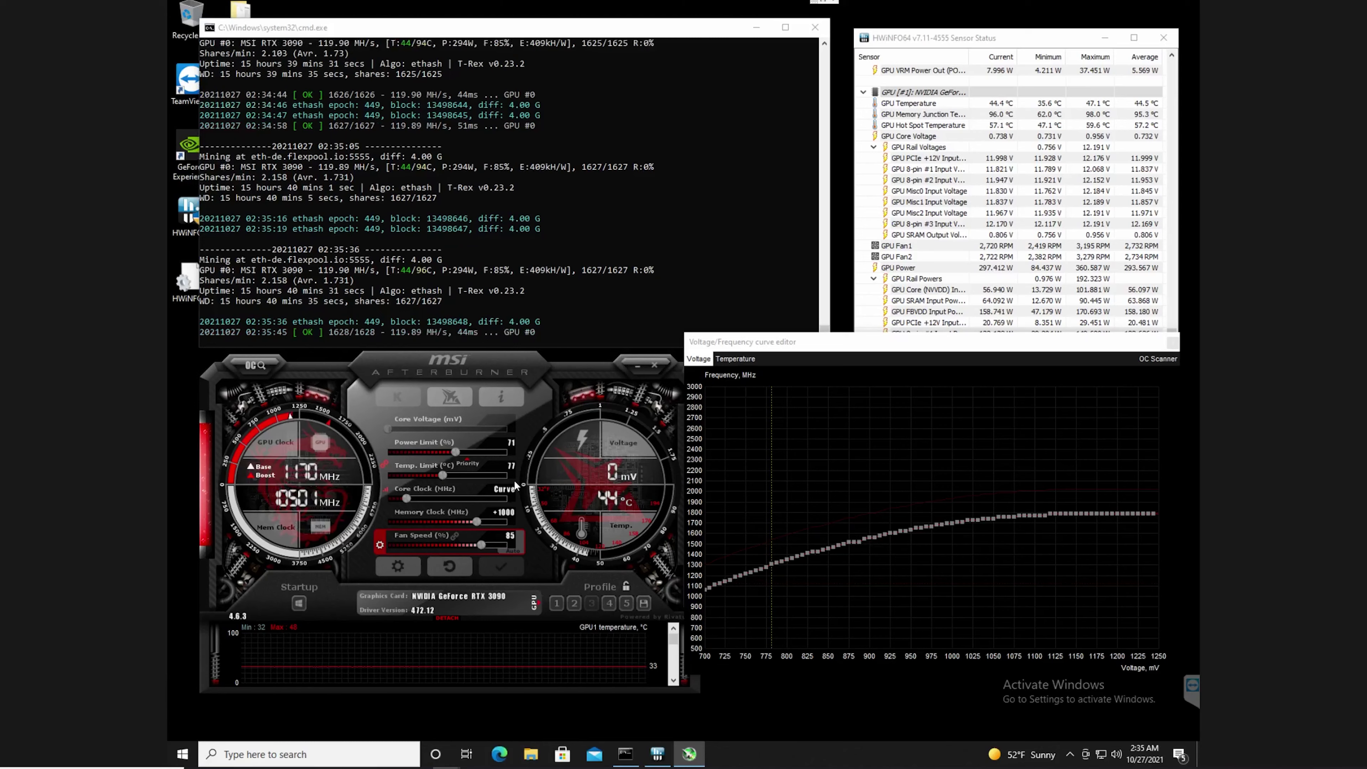
# Enter 73 as the power limit, nudge it up to 74, and apply.
pyautogui.click(510, 443)
pyautogui.write('72')
pyautogui.press('BackSpace')
pyautogui.write('3')
pyautogui.press('Return')
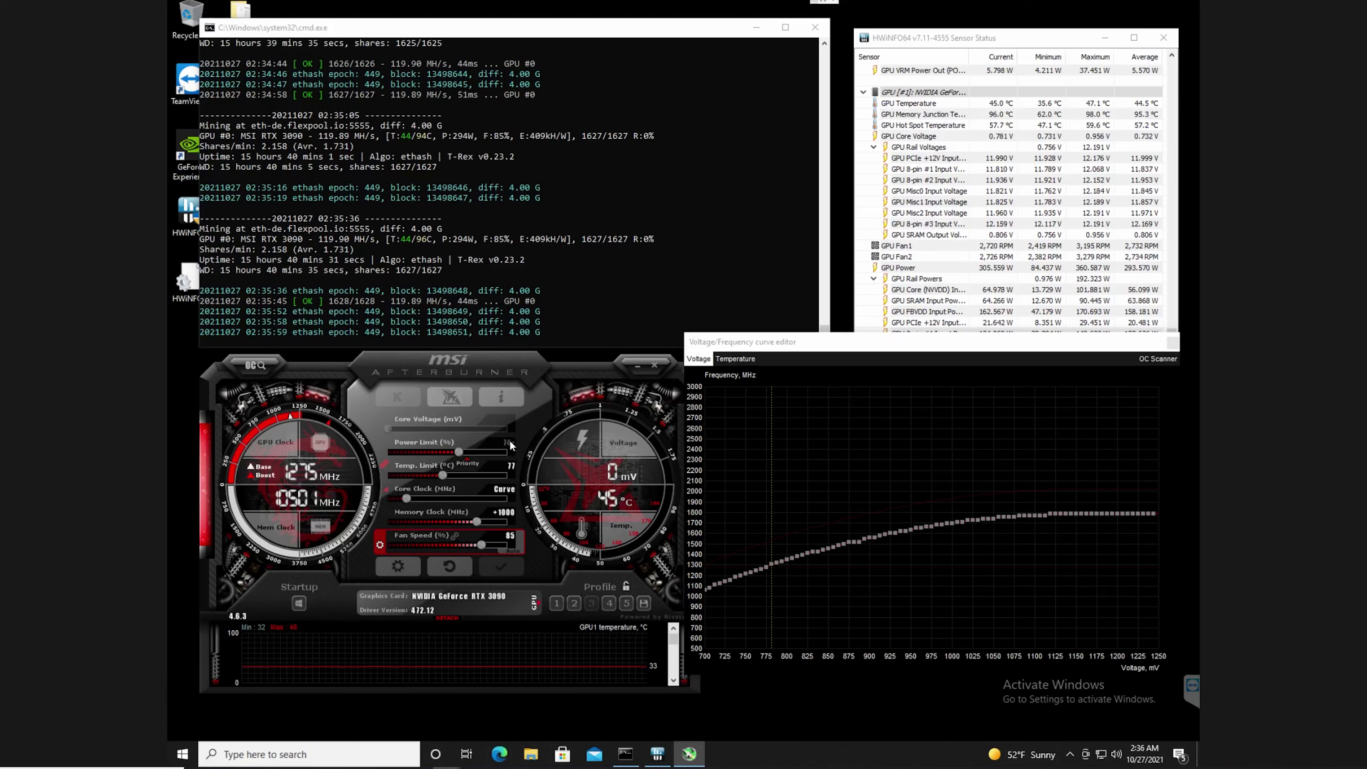
pyautogui.press('Right')
pyautogui.click(498, 571)
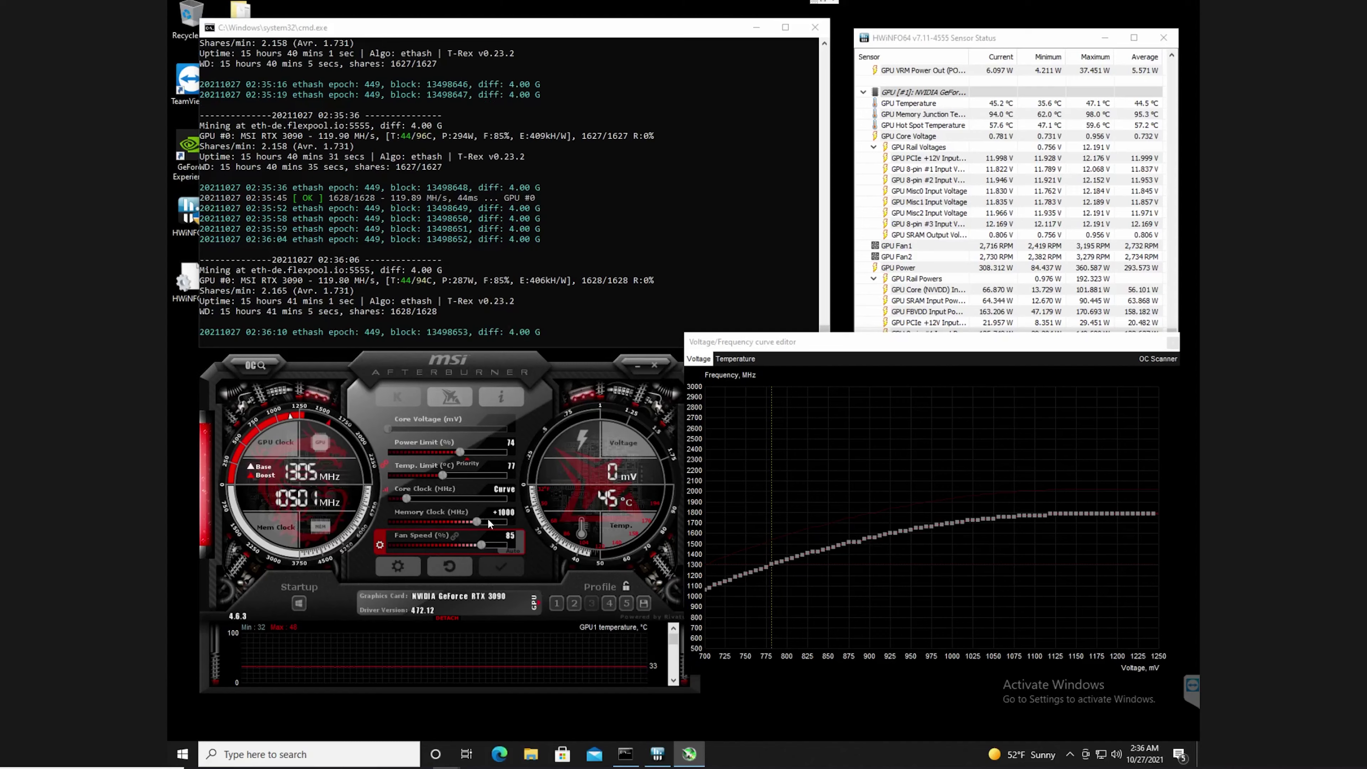
# Apply a +1391 memory clock offset and bring the voltage curve editor back to the front.
pyautogui.moveTo(476, 522); pyautogui.dragTo(481, 521)
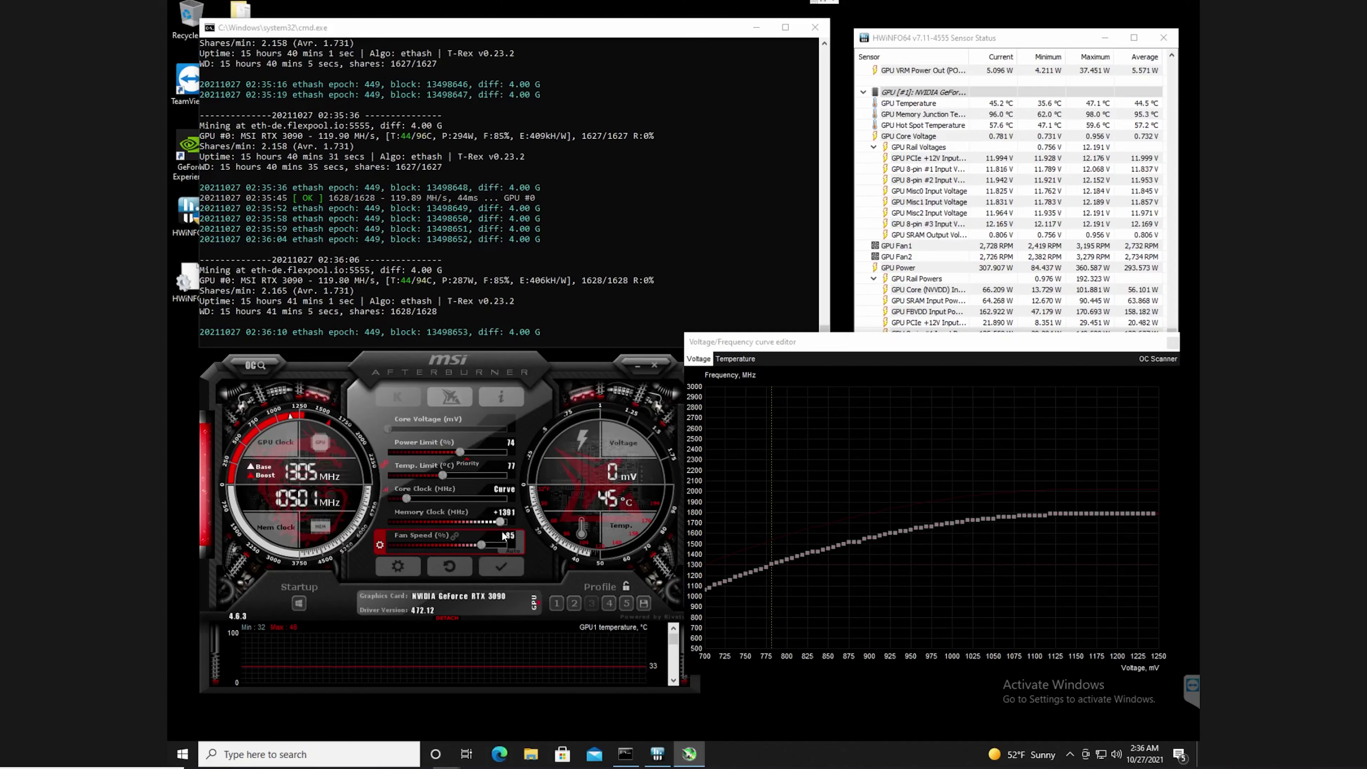
pyautogui.click(504, 564)
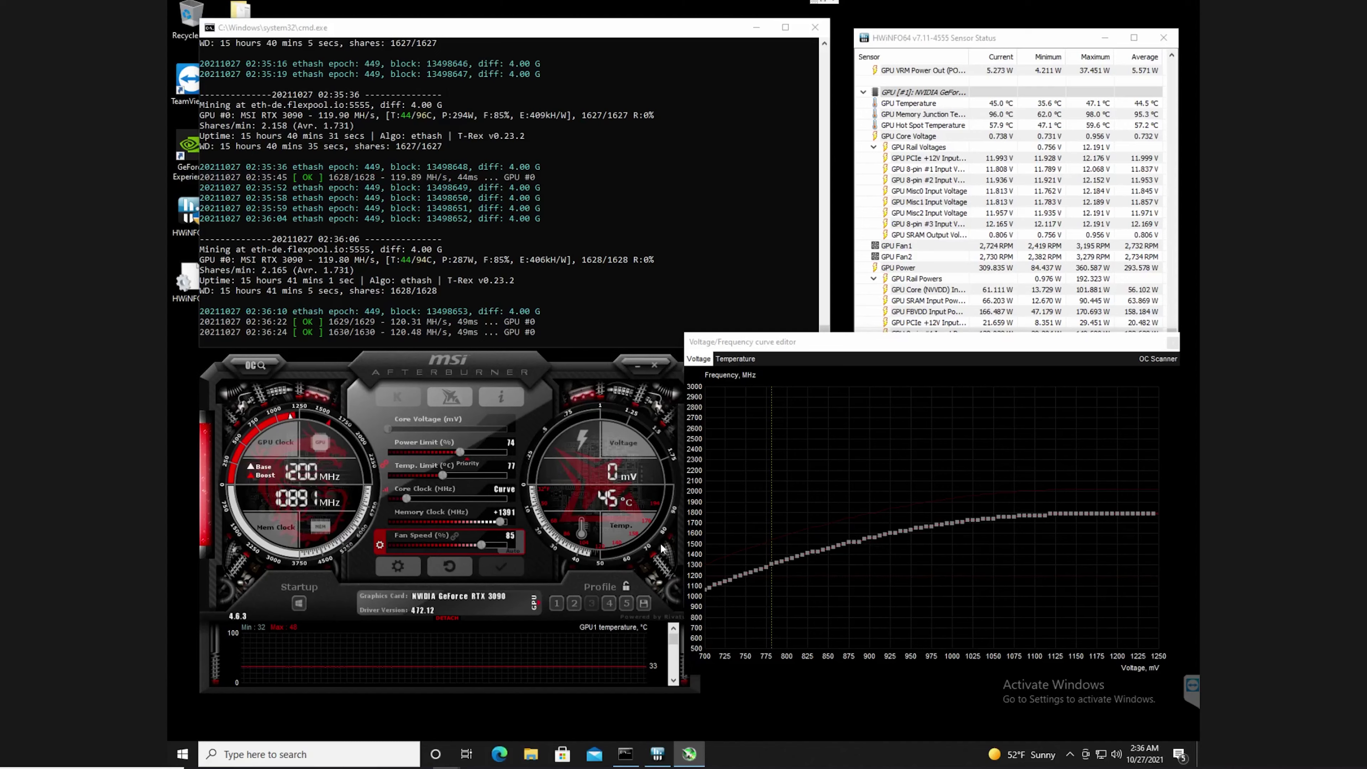
pyautogui.click(770, 567)
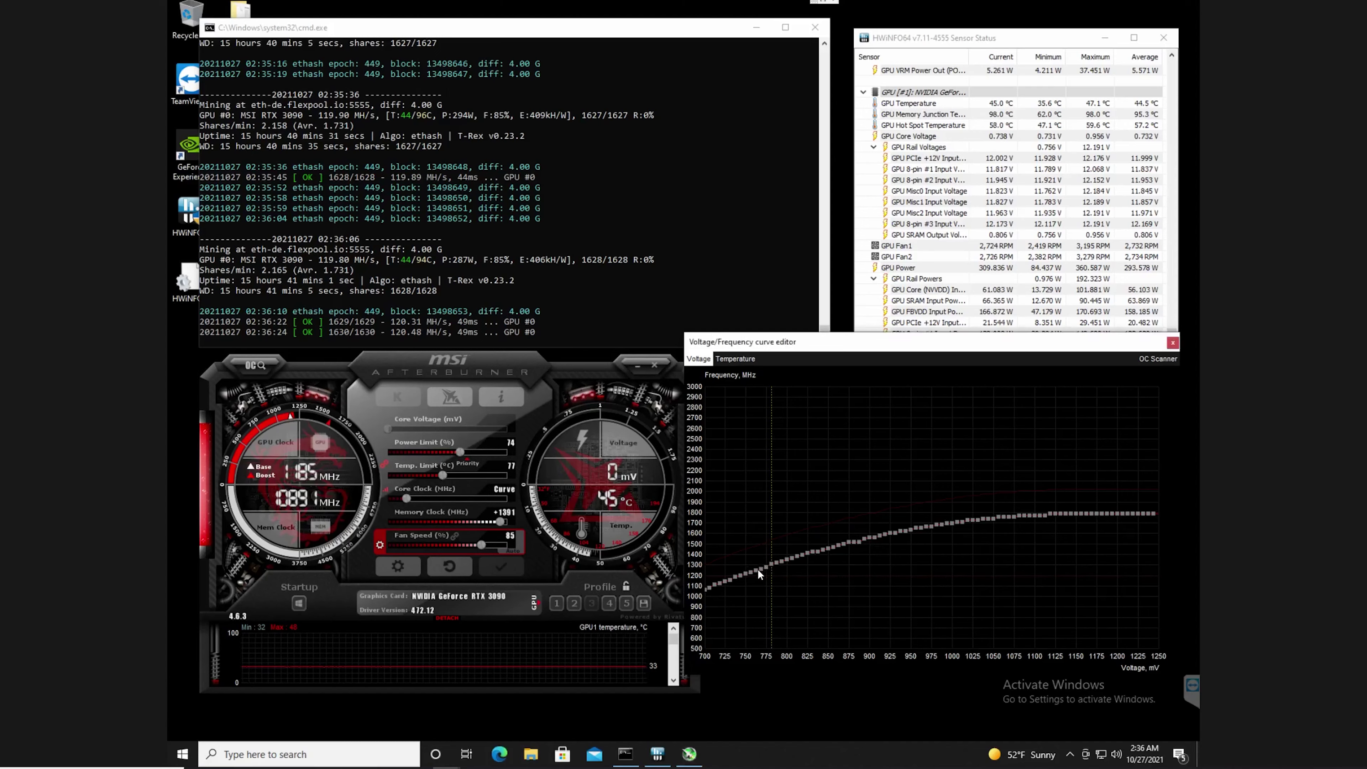
pyautogui.moveTo(757, 573)
# Reset the memory clock offset to +1000 and apply, keeping the power limit at 73.
pyautogui.click(473, 452)
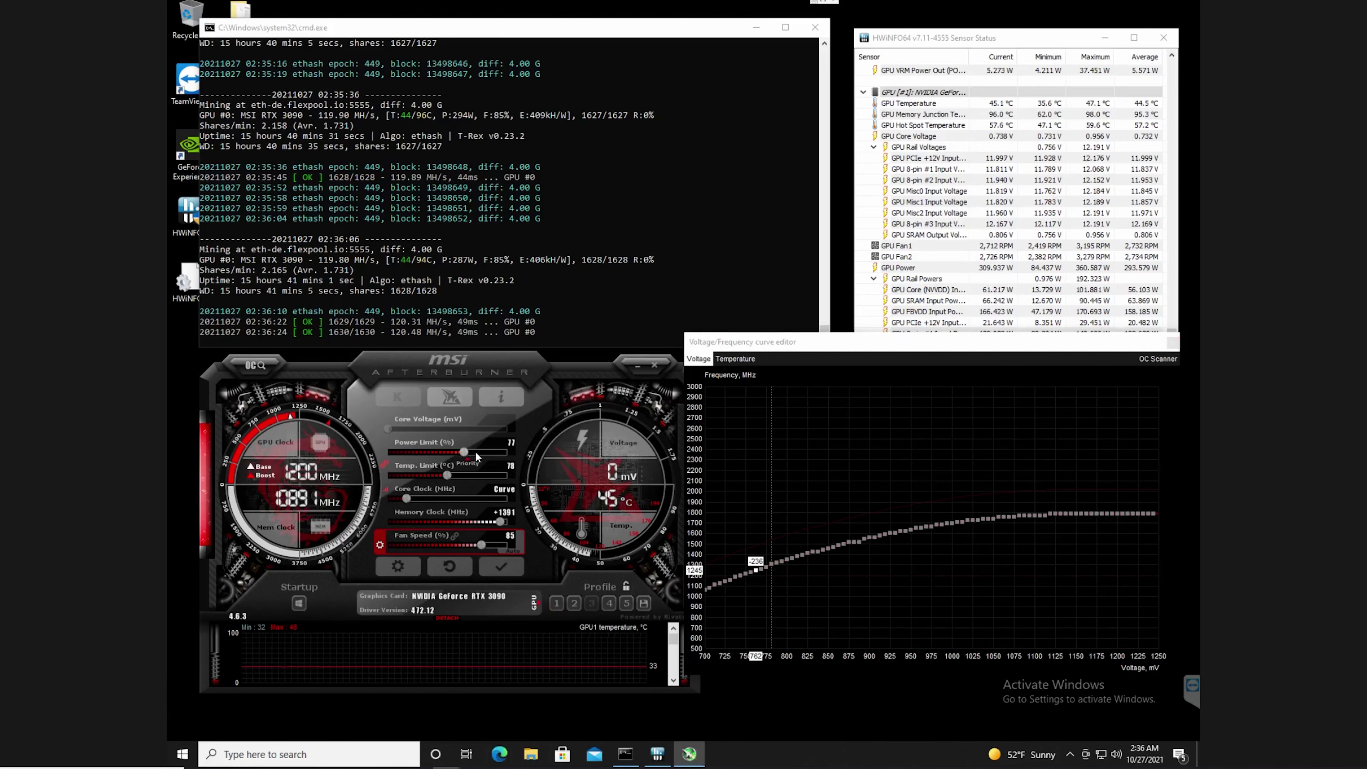
pyautogui.click(503, 515)
pyautogui.write('1000')
pyautogui.press('Return')
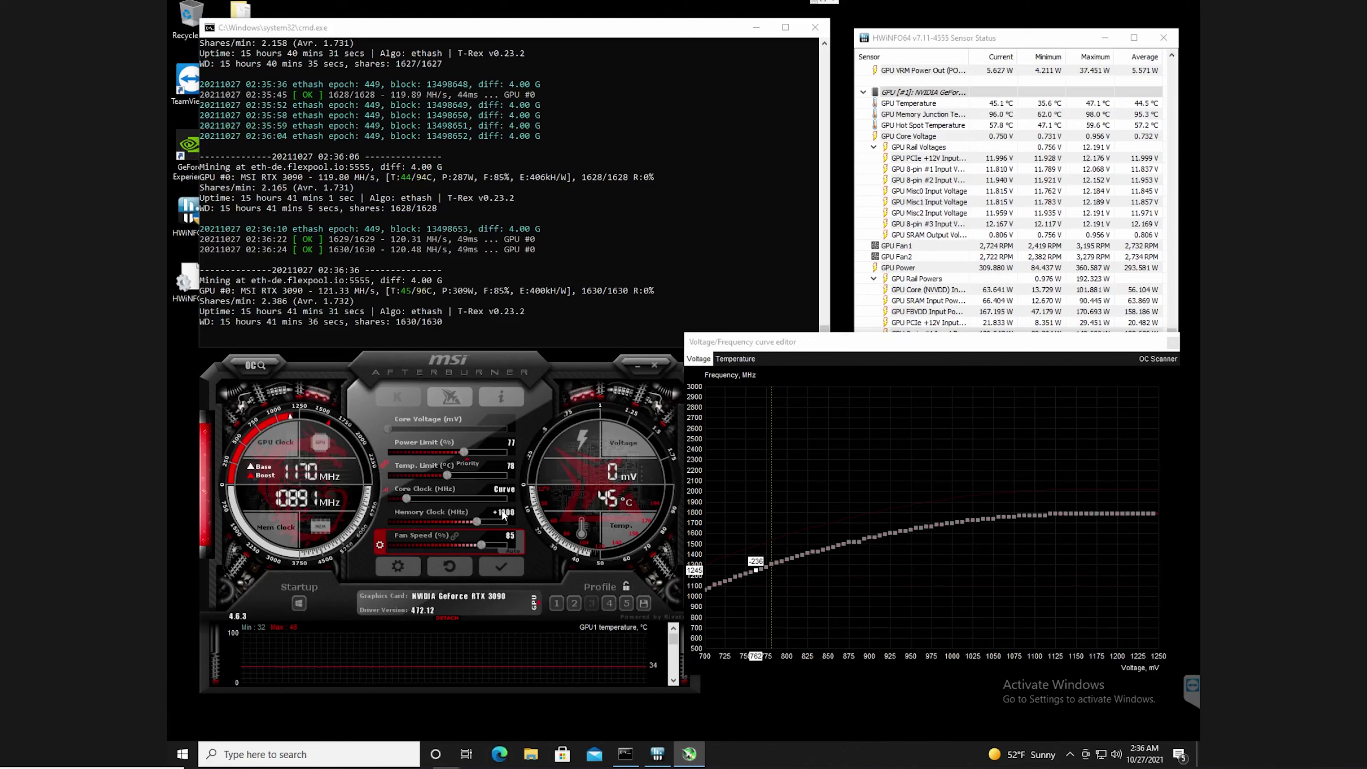
pyautogui.moveTo(516, 445); pyautogui.dragTo(514, 447)
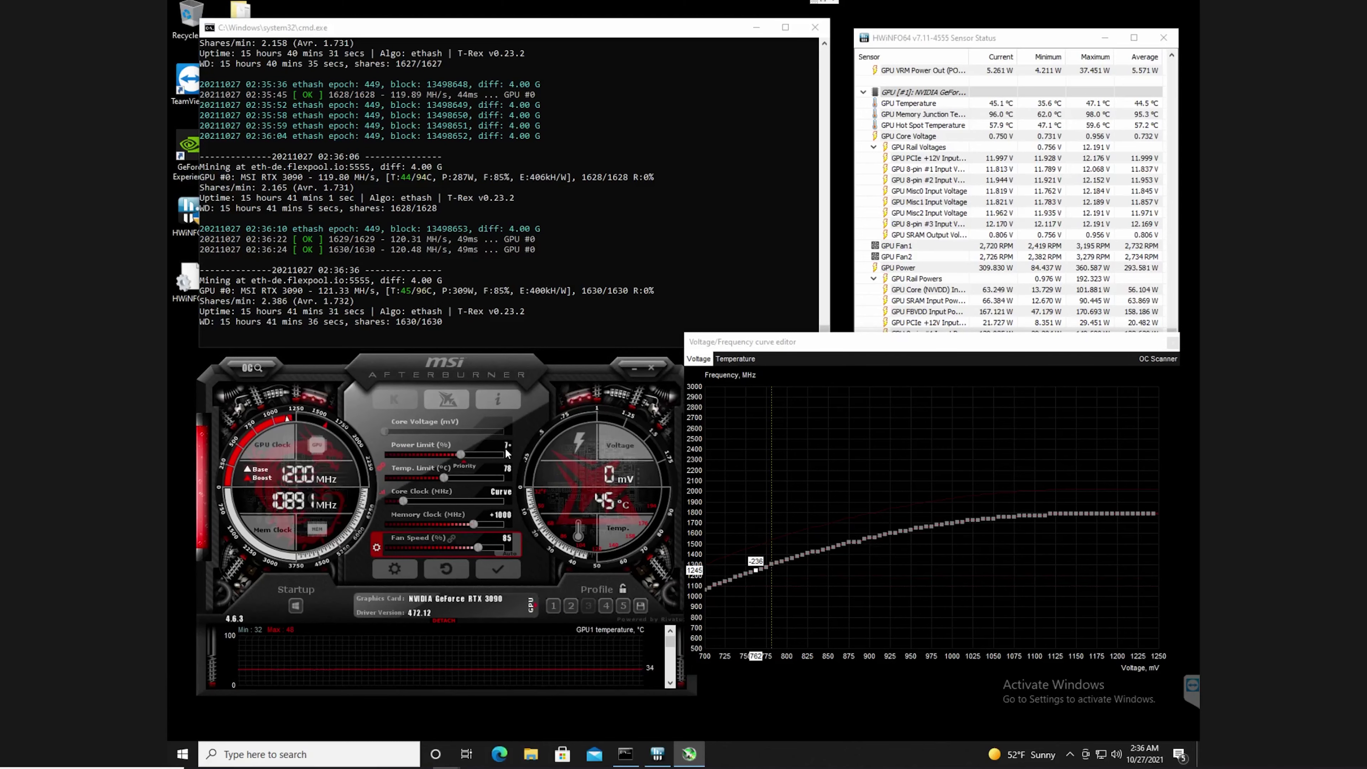
pyautogui.click(498, 569)
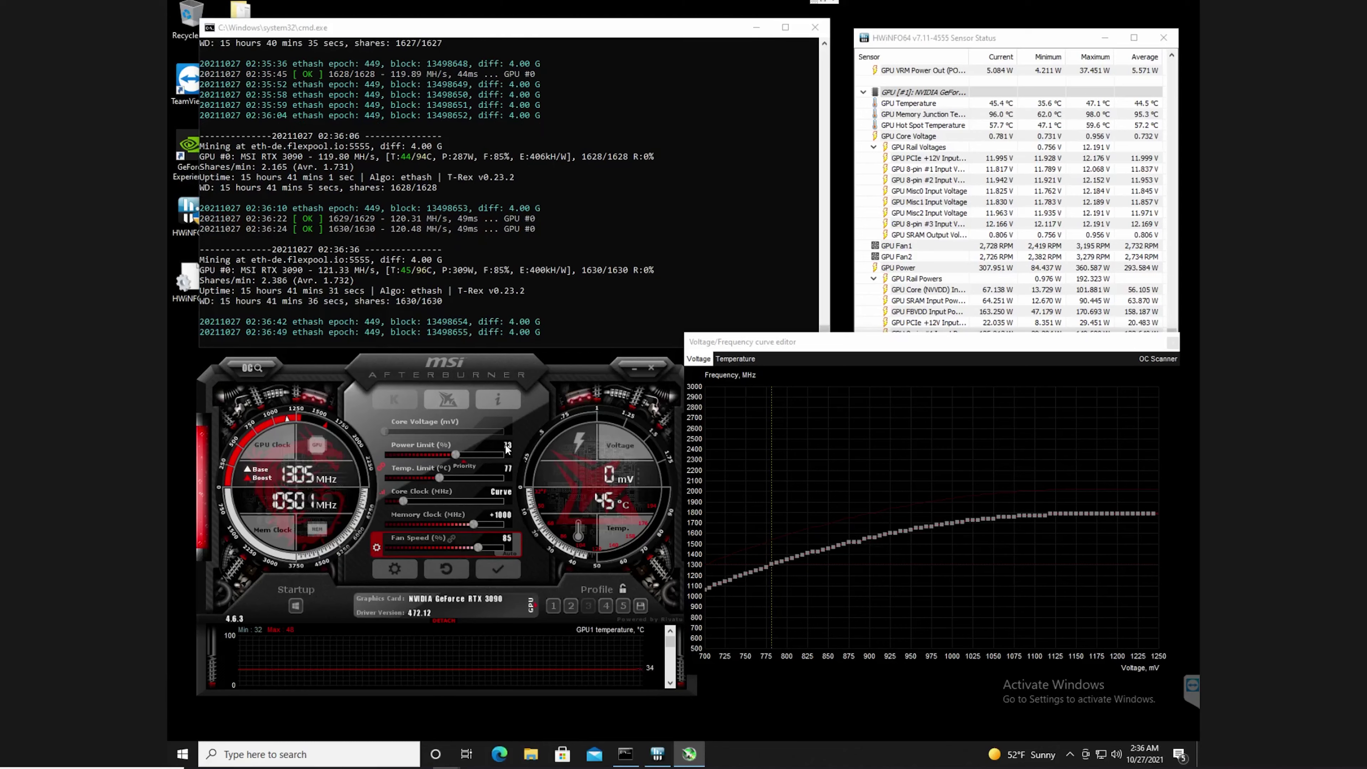
pyautogui.click(512, 570)
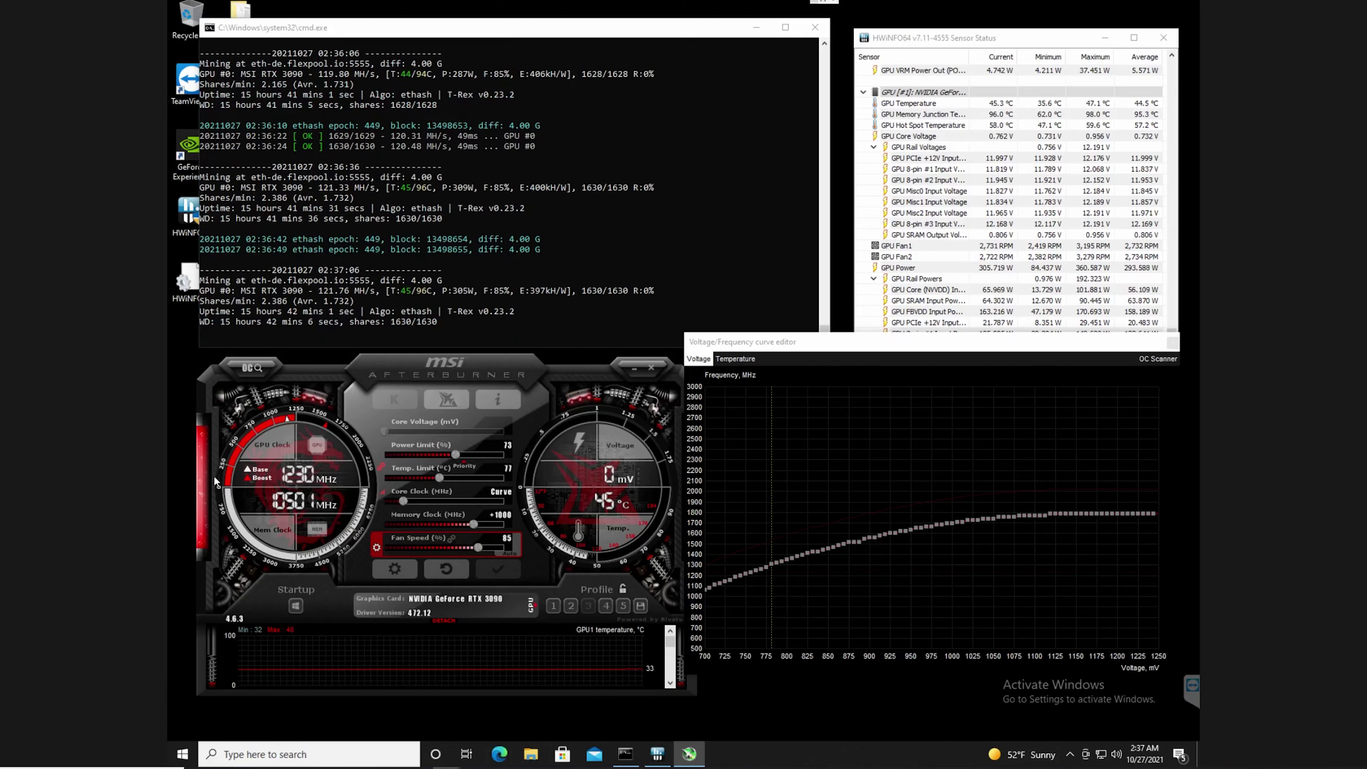
# Bring the T-Rex miner console window to the front.
pyautogui.click(499, 247)
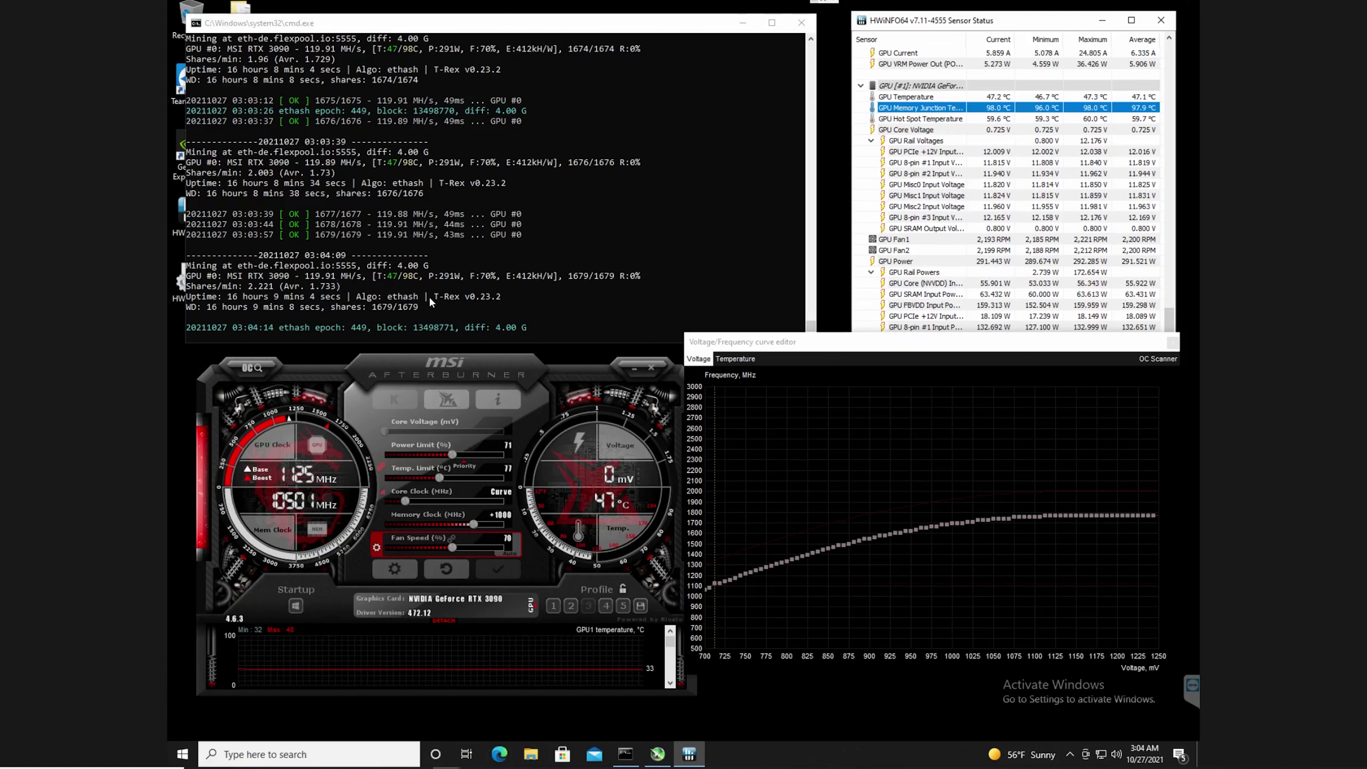
pyautogui.moveTo(1007, 121)
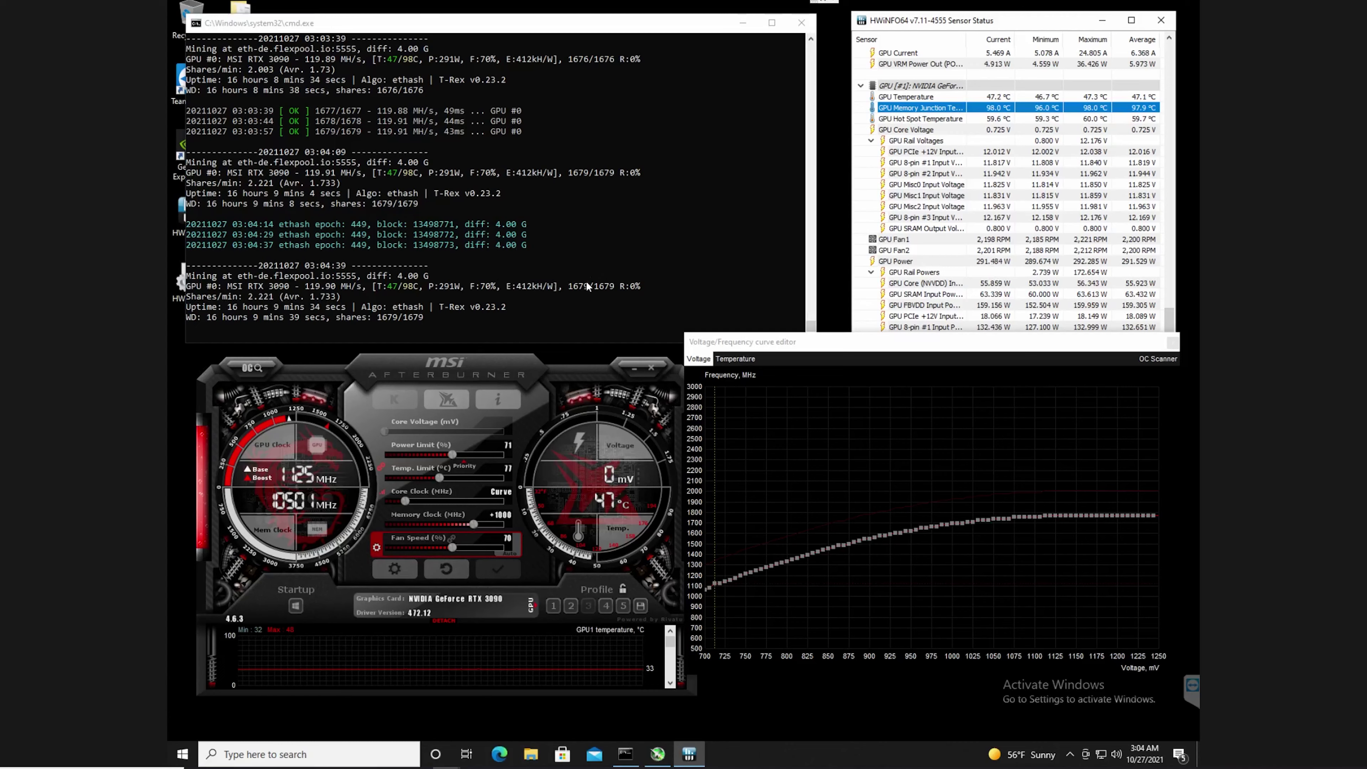
pyautogui.click(520, 316)
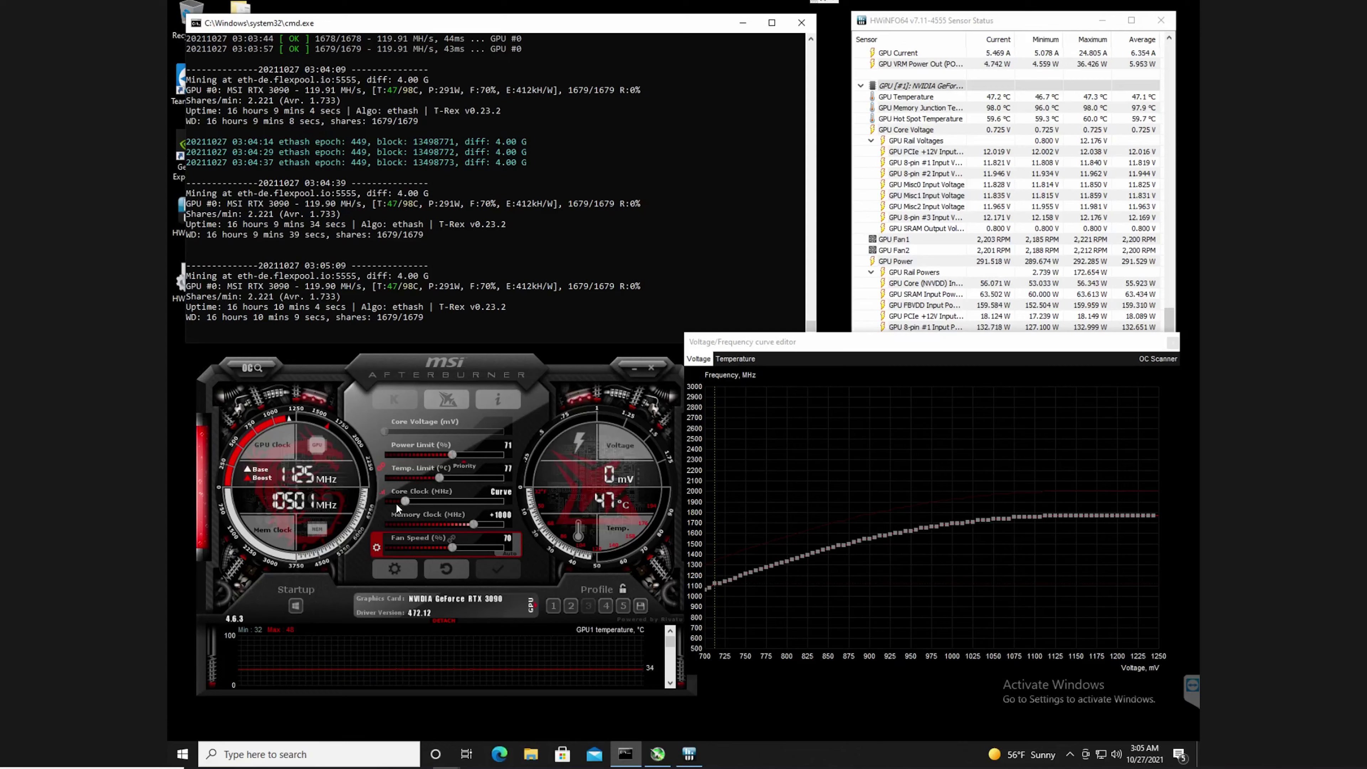
# Move the curve editor up and right, then refocus the main overclocking panel.
pyautogui.moveTo(801, 344); pyautogui.dragTo(809, 331)
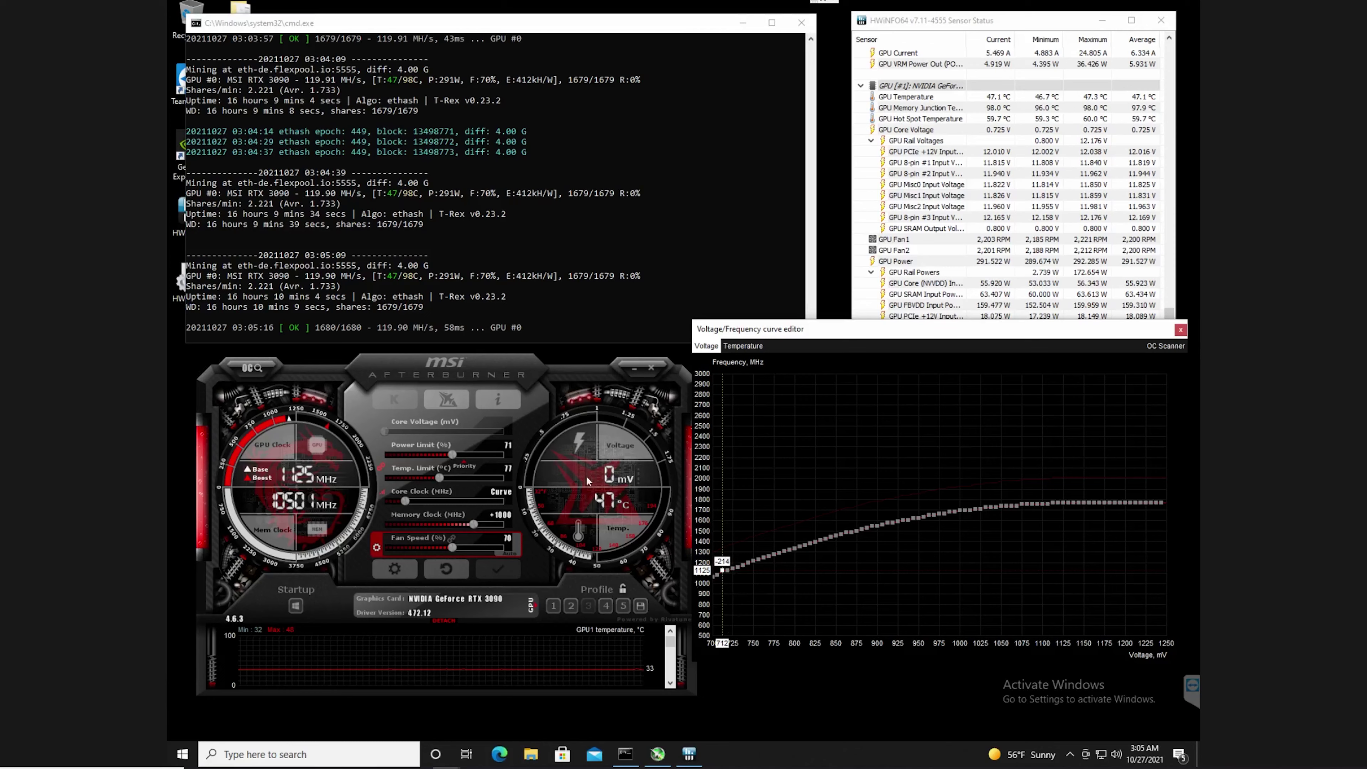
pyautogui.click(527, 527)
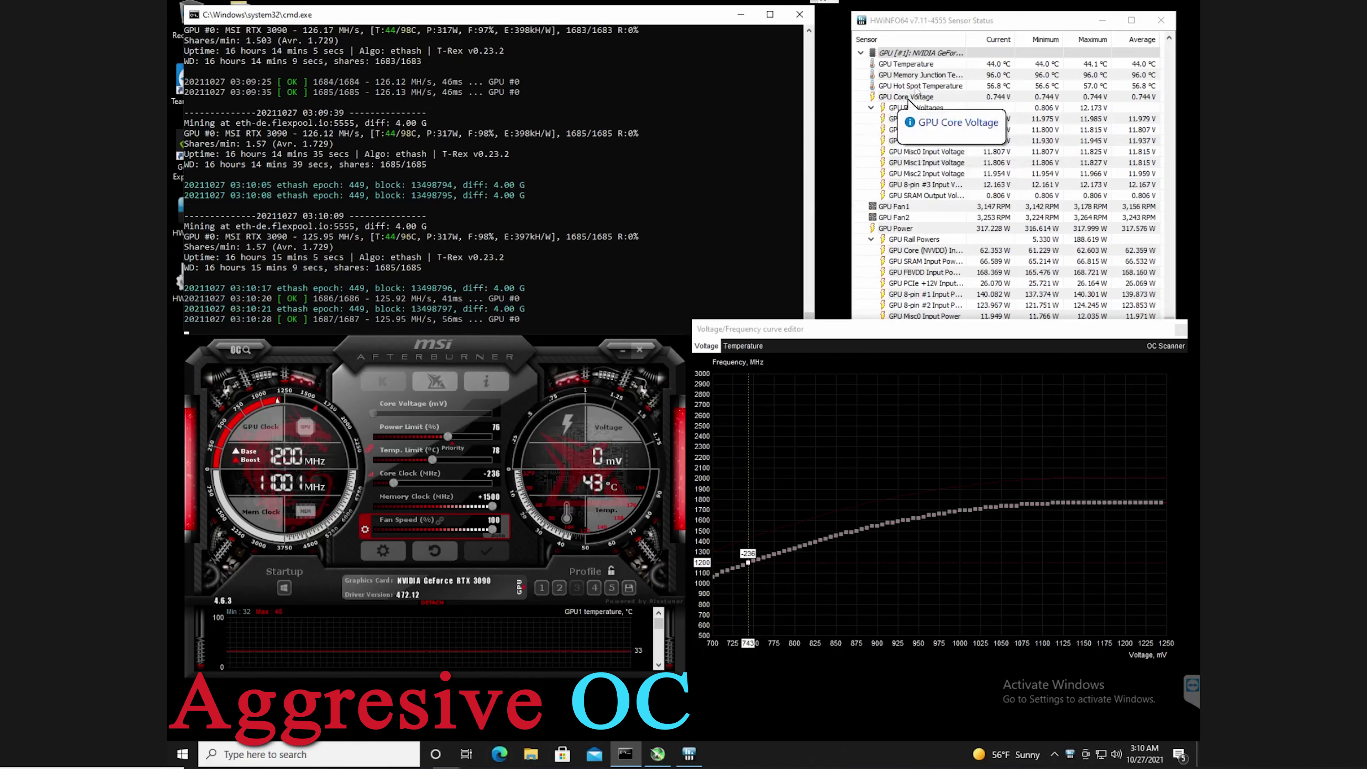
pyautogui.click(934, 75)
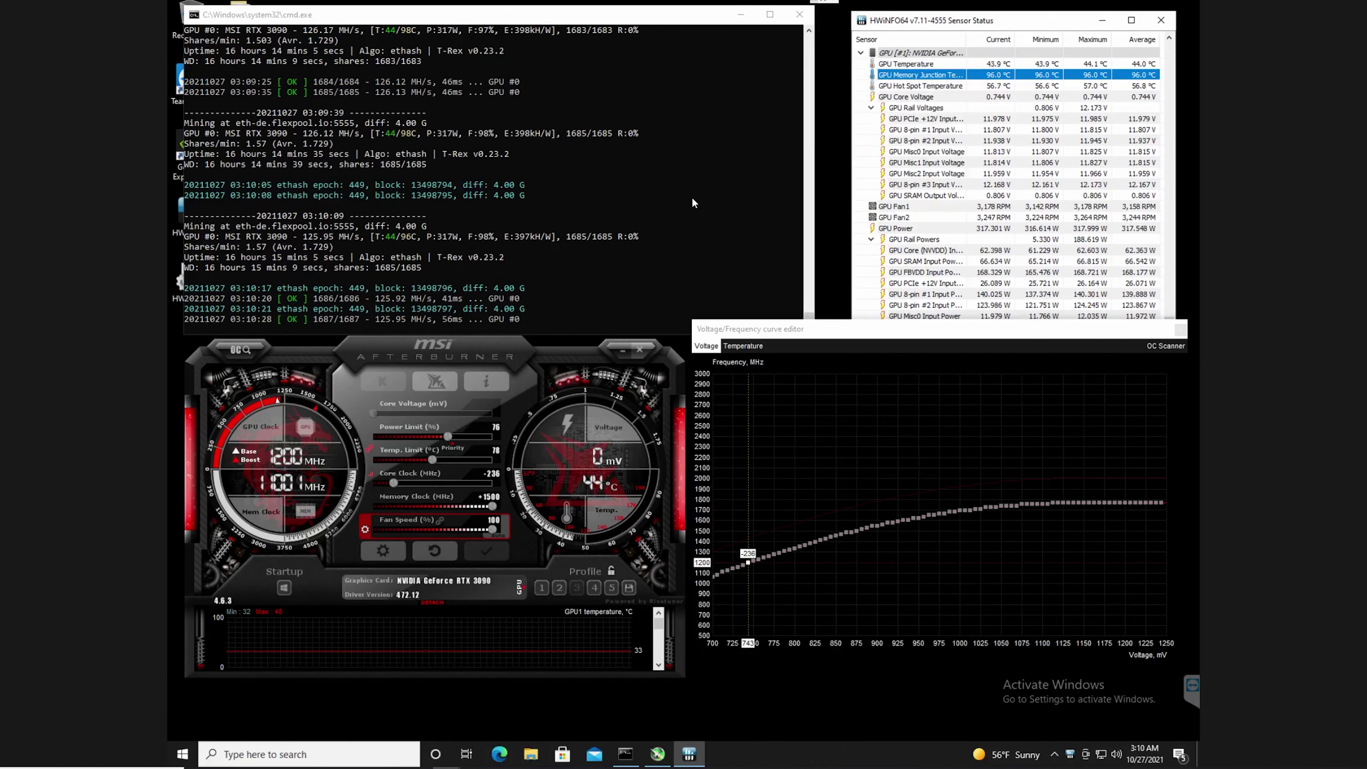
pyautogui.click(485, 235)
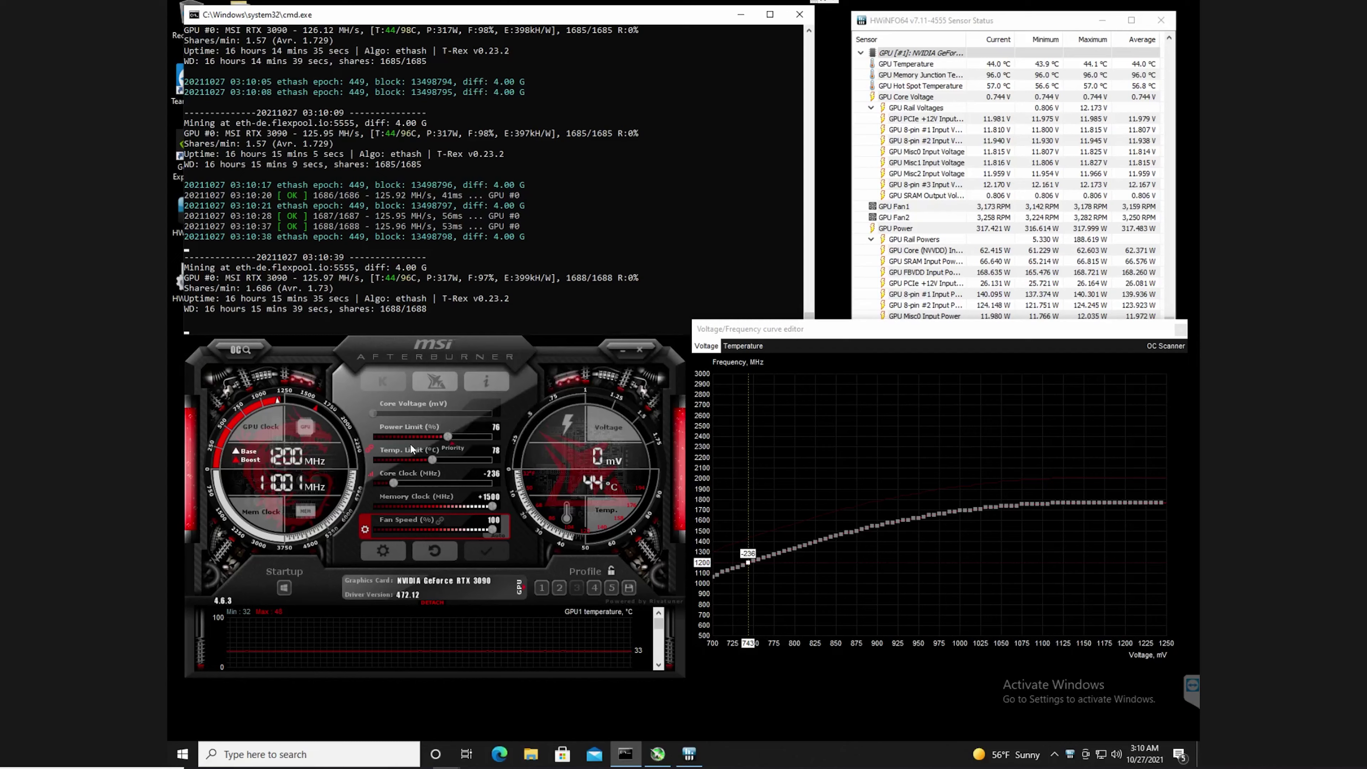
pyautogui.click(450, 443)
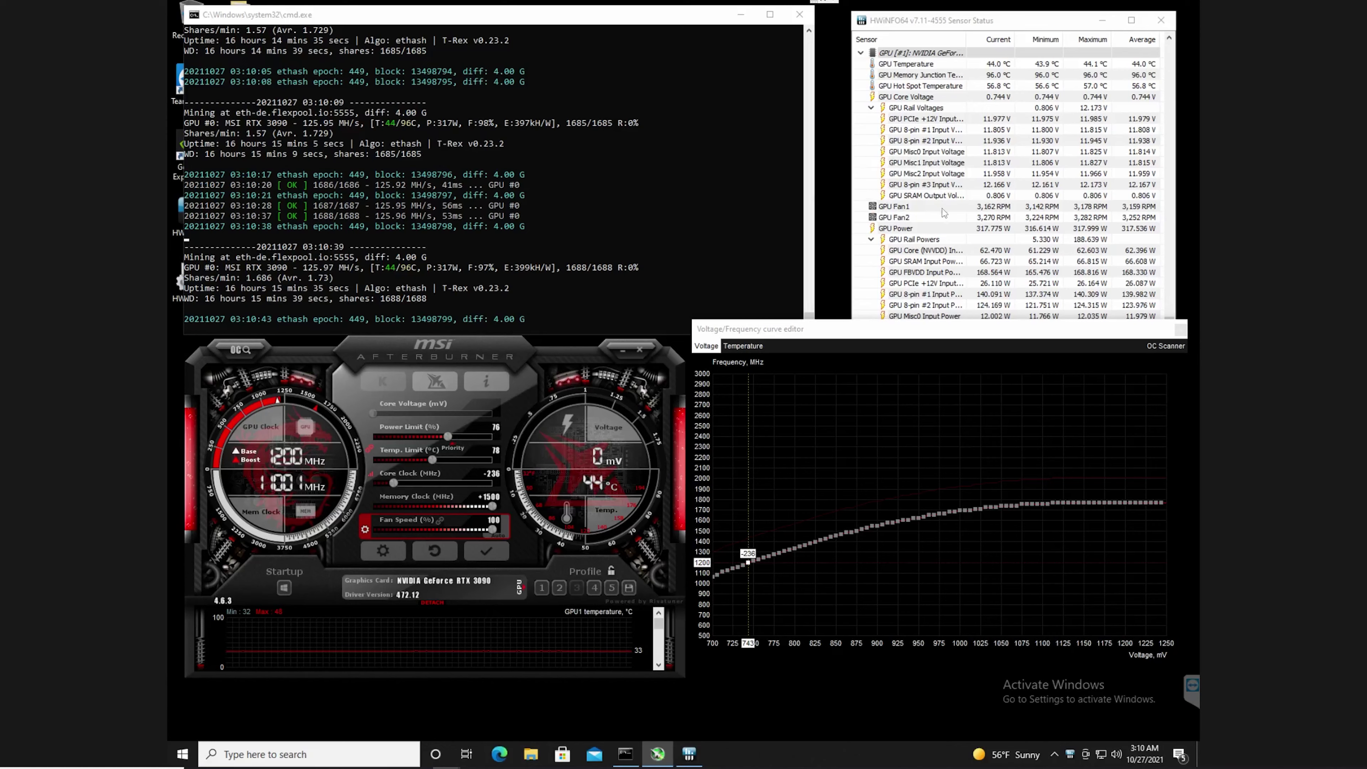
pyautogui.click(1005, 229)
pyautogui.click(318, 281)
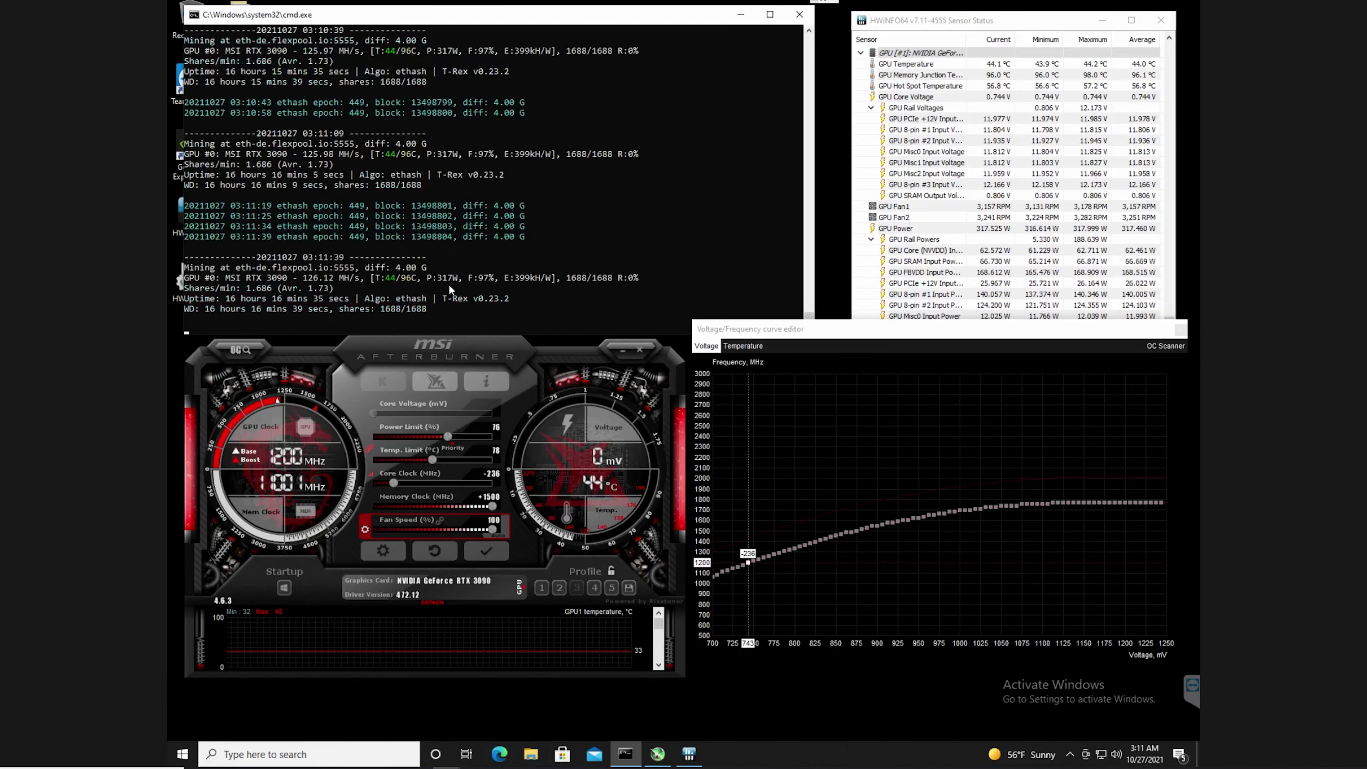
pyautogui.click(984, 75)
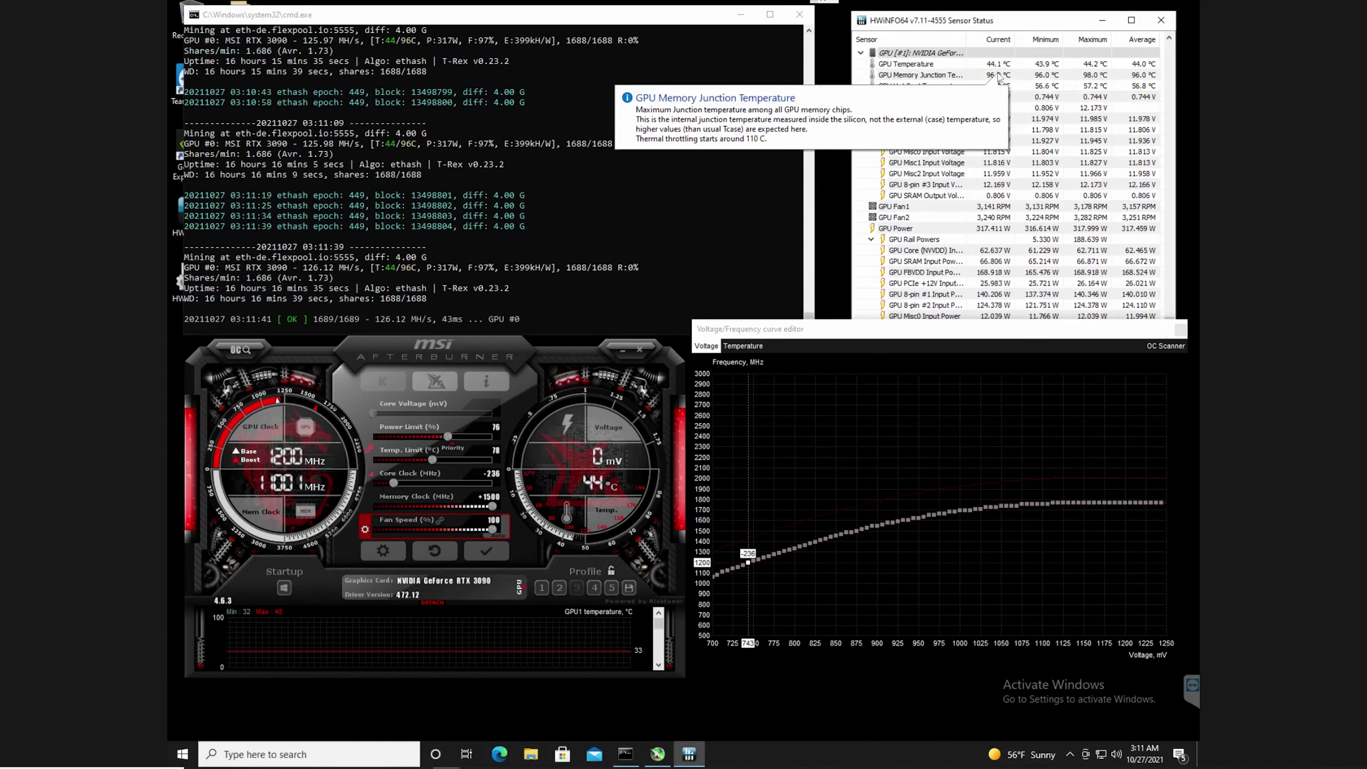
pyautogui.moveTo(1092, 79)
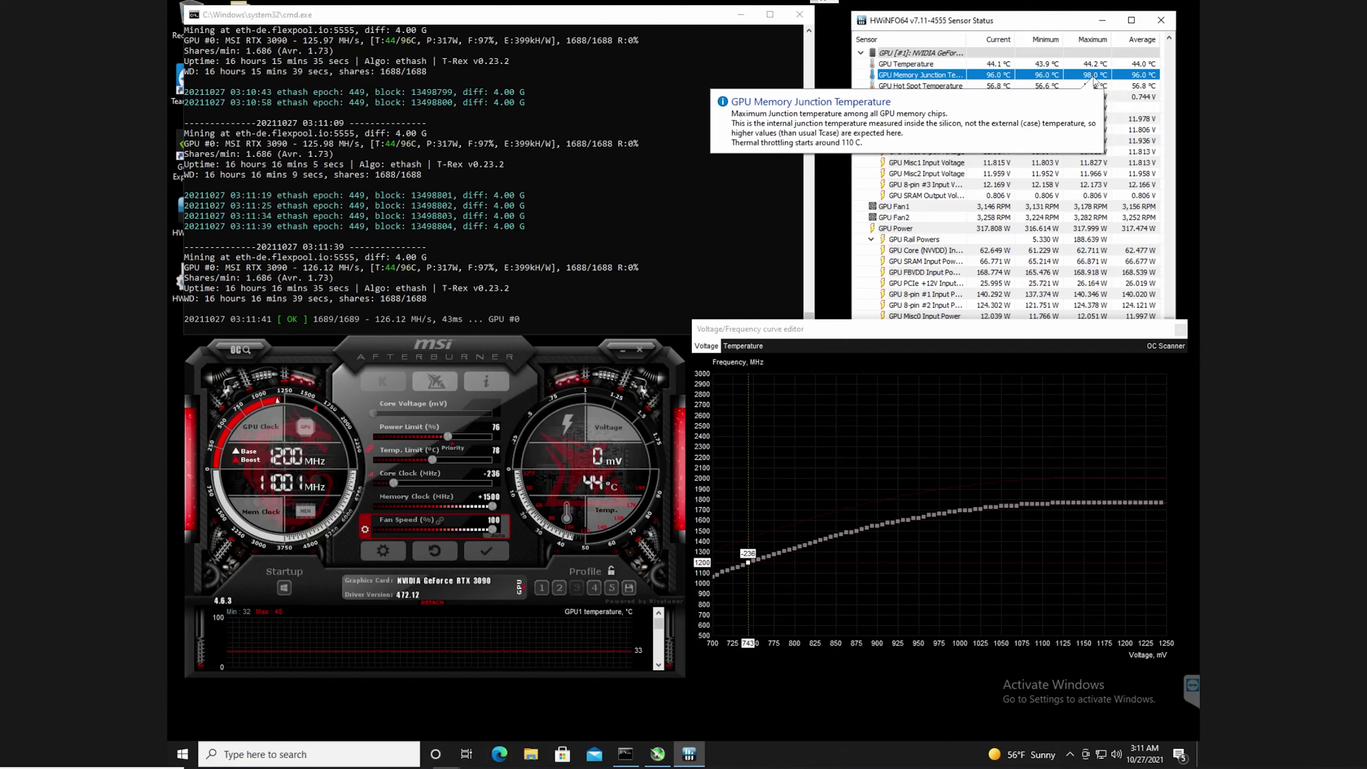
pyautogui.click(726, 218)
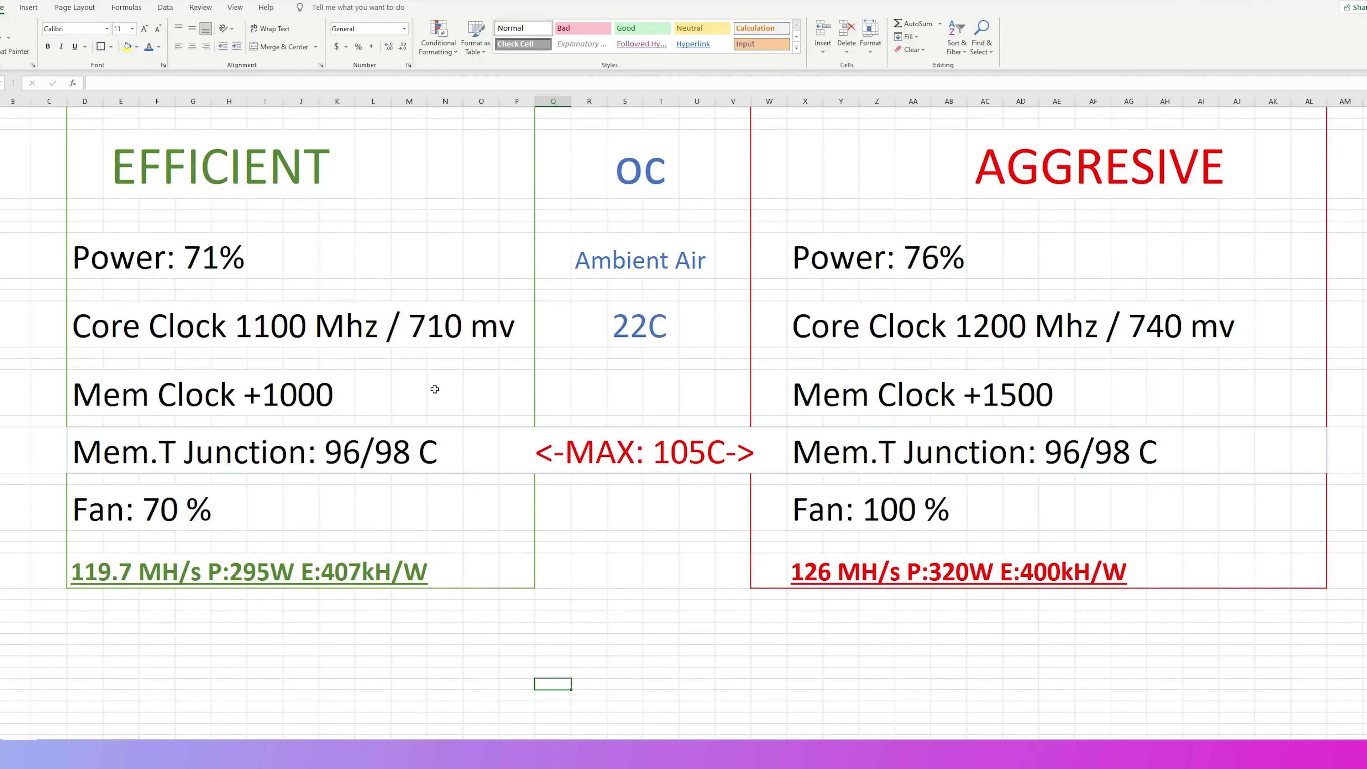
# Check the sheet's 22C ambient air value, then bring up Micron's GDDR6X page in Chrome.
pyautogui.click(4, 259)
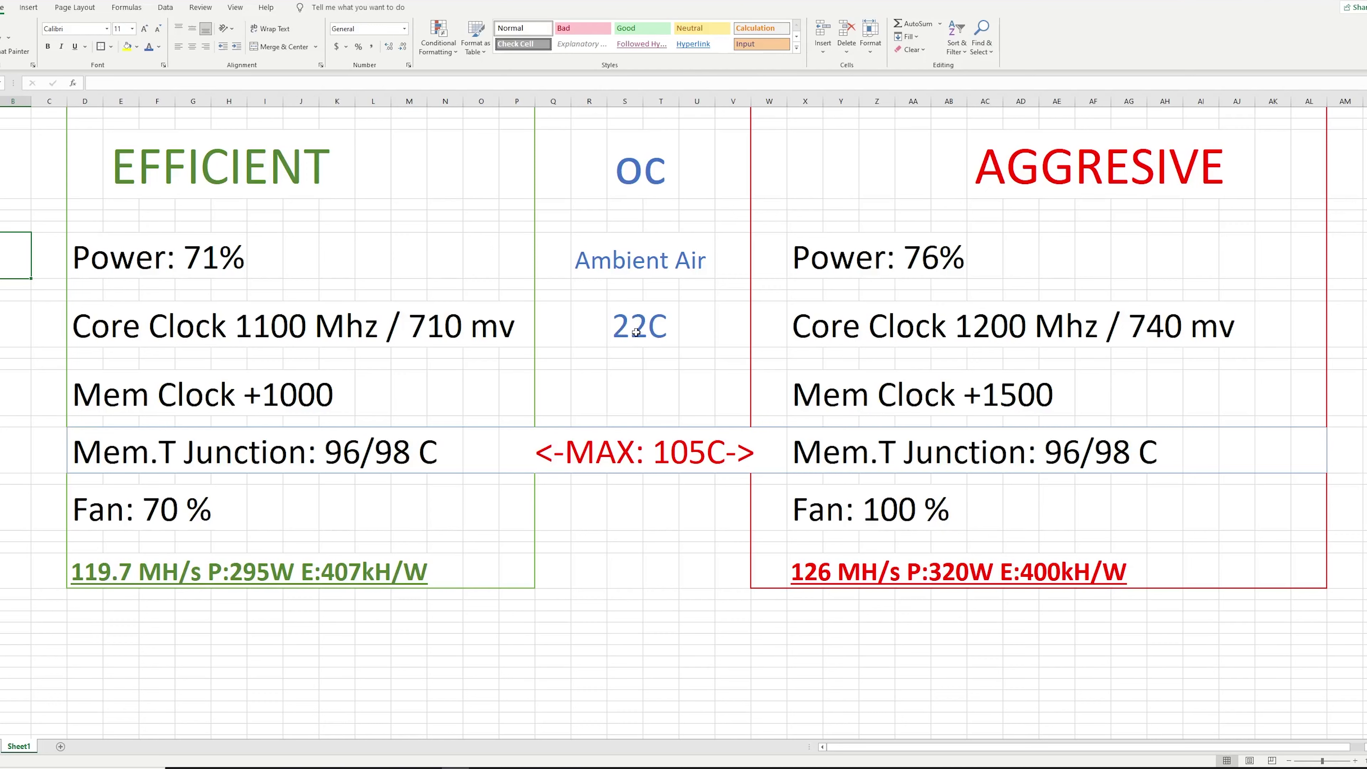
pyautogui.click(614, 332)
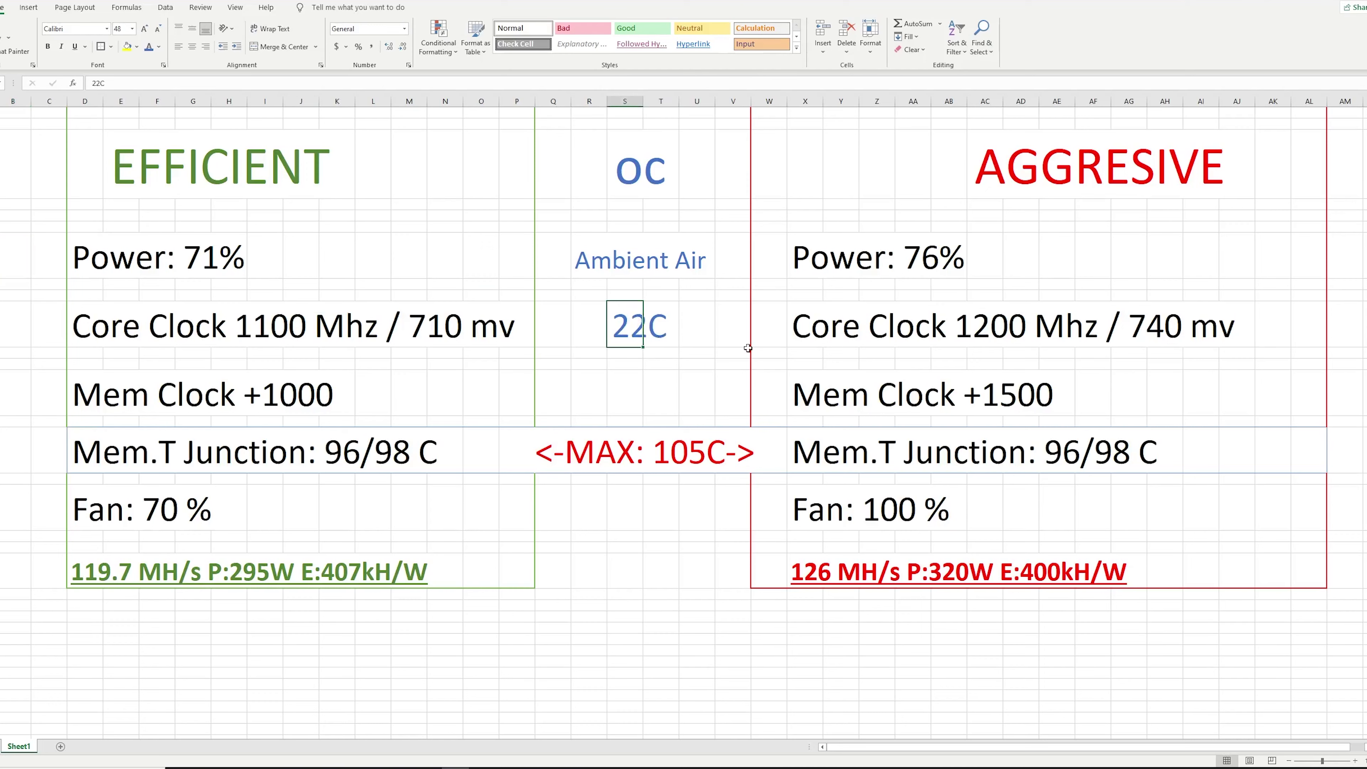
pyautogui.click(710, 336)
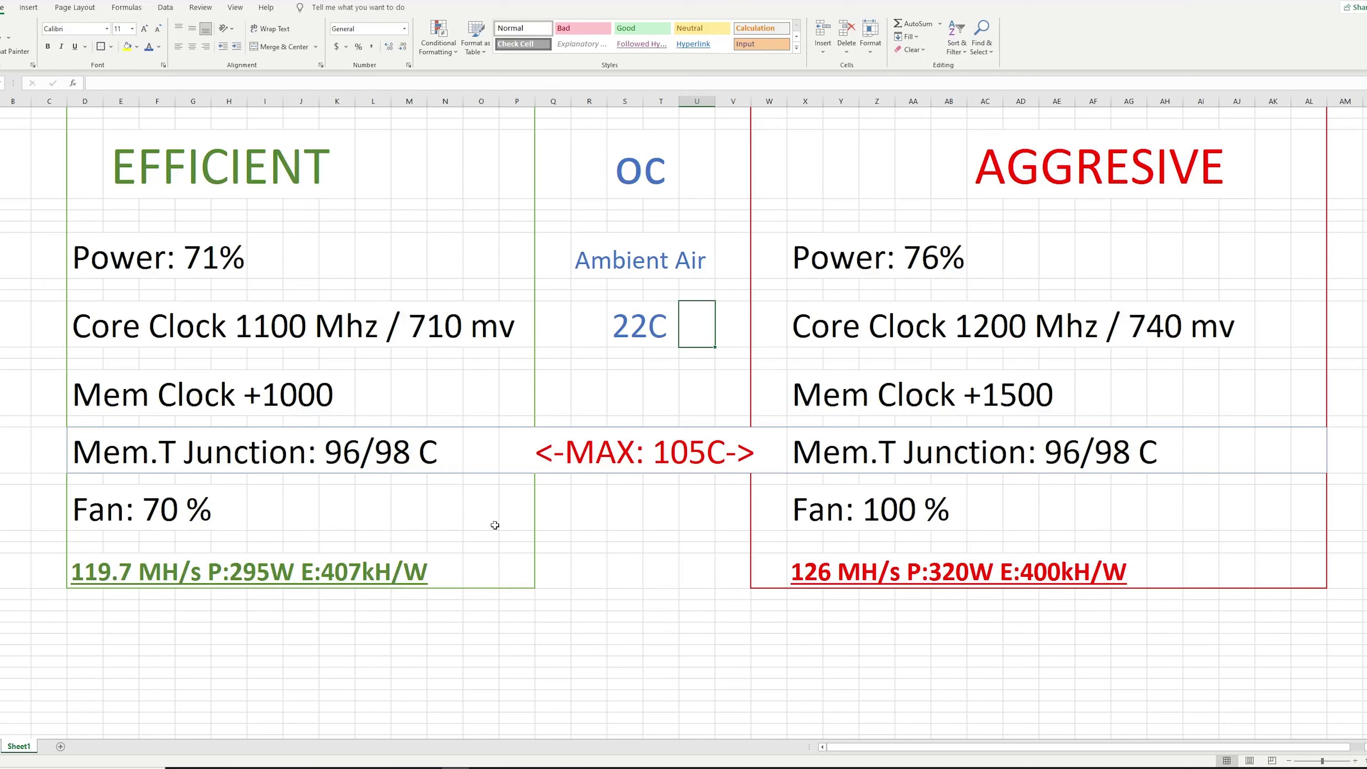
pyautogui.click(505, 516)
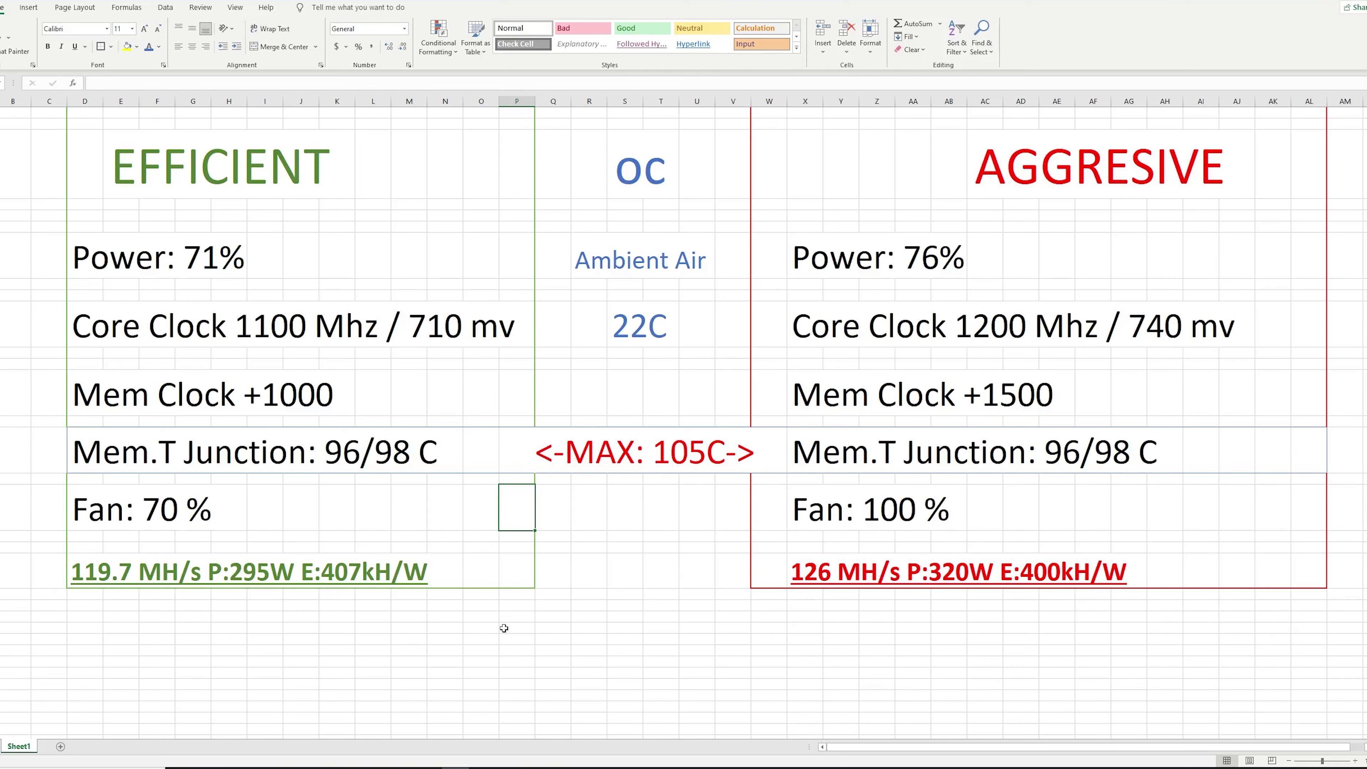
pyautogui.click(254, 766)
pyautogui.scroll(10, 531, 391)
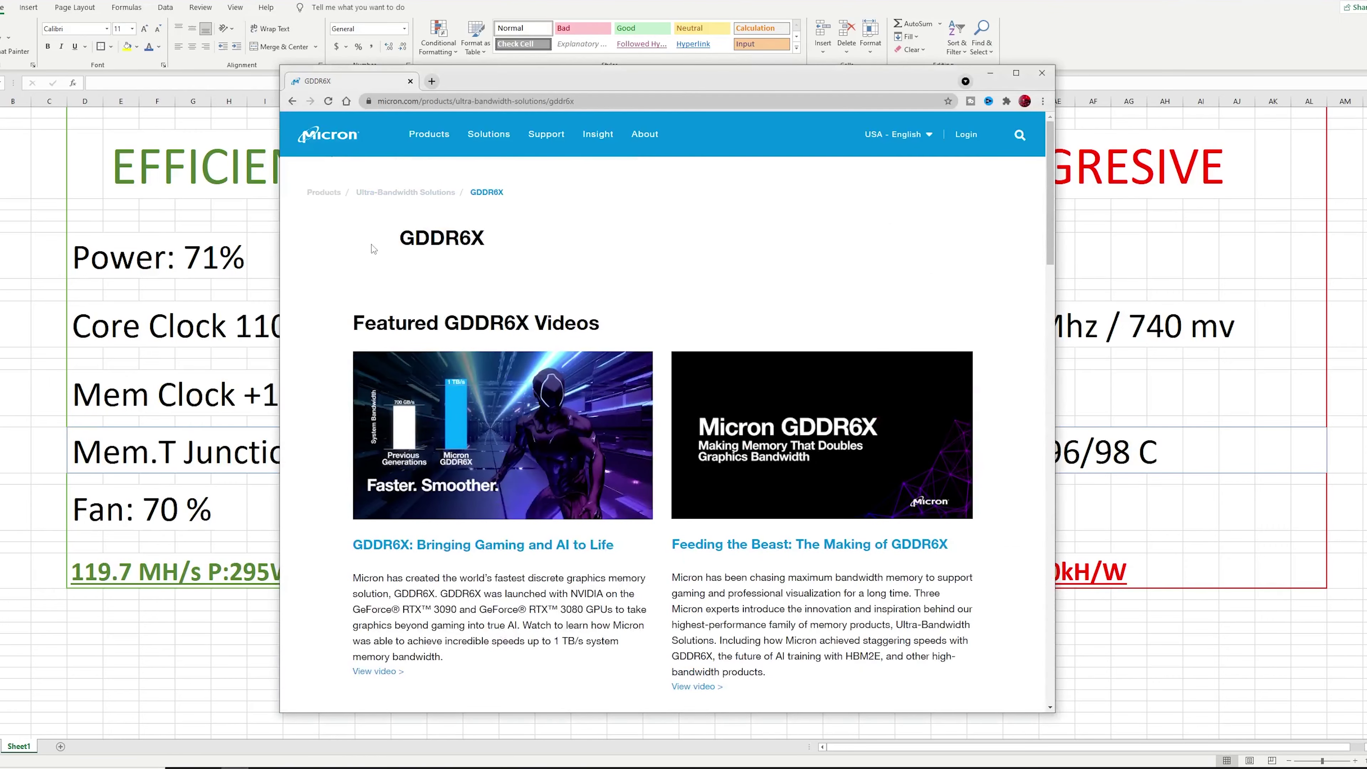
# Scroll to and highlight GDDR6X's 0C to +95C/+105C operating temperature, then minimize Chrome.
pyautogui.scroll(-10, 507, 580)
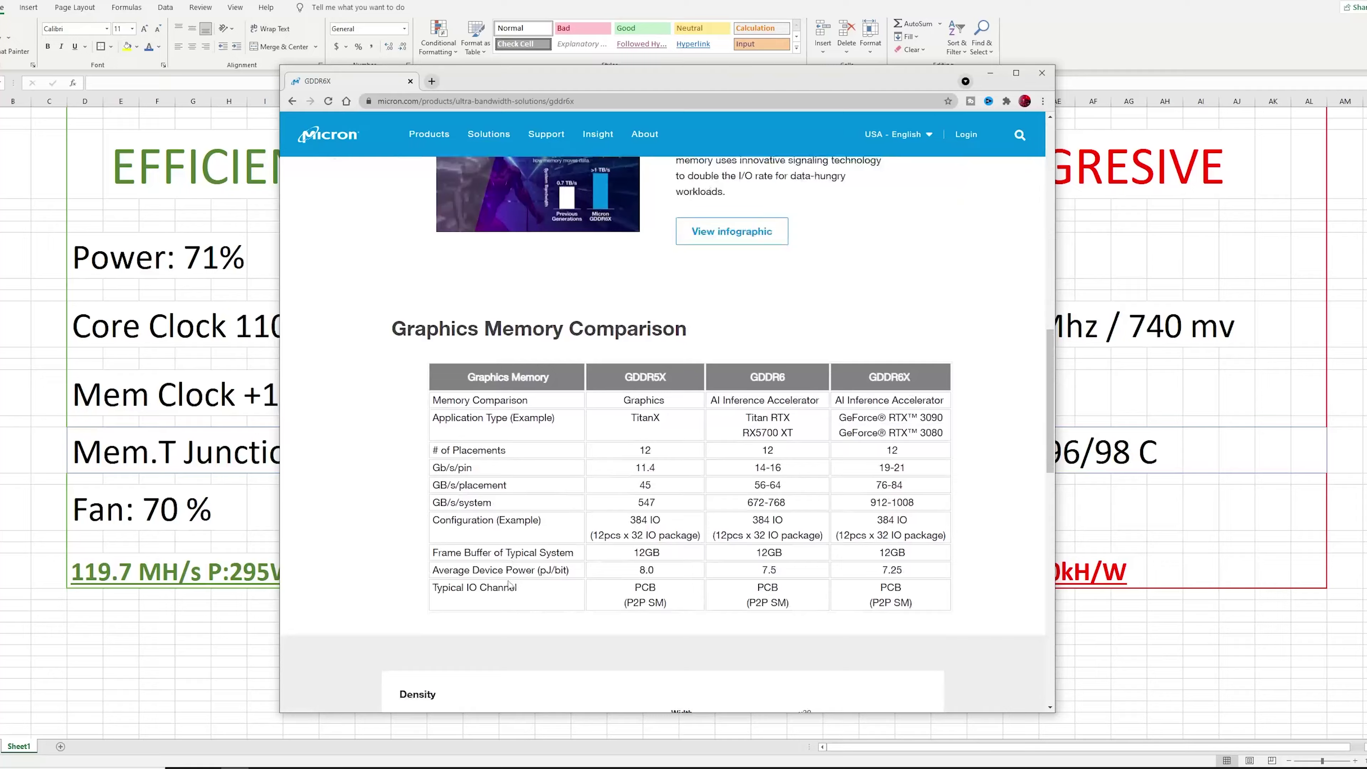
pyautogui.scroll(-2, 508, 580)
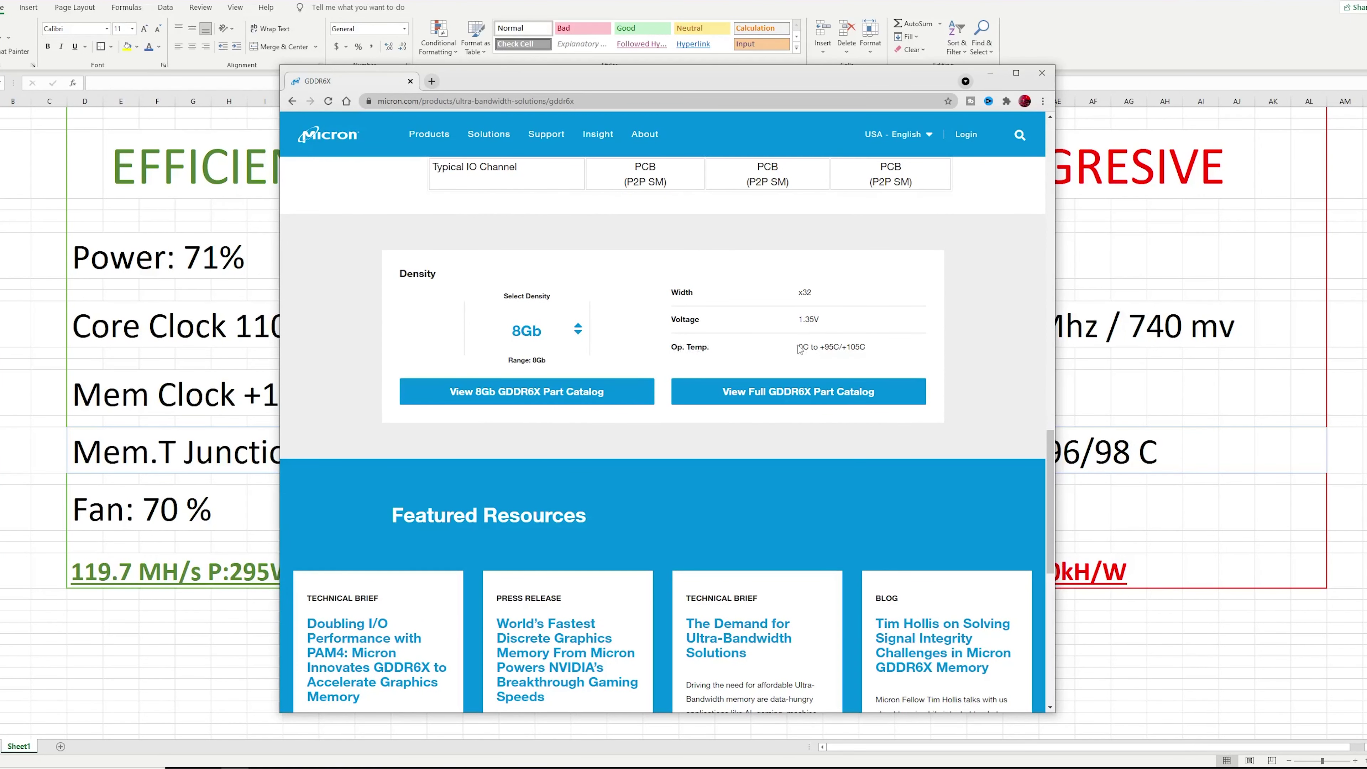
pyautogui.moveTo(800, 348); pyautogui.dragTo(833, 351)
pyautogui.moveTo(841, 348); pyautogui.dragTo(873, 351)
pyautogui.click(886, 349)
pyautogui.click(990, 74)
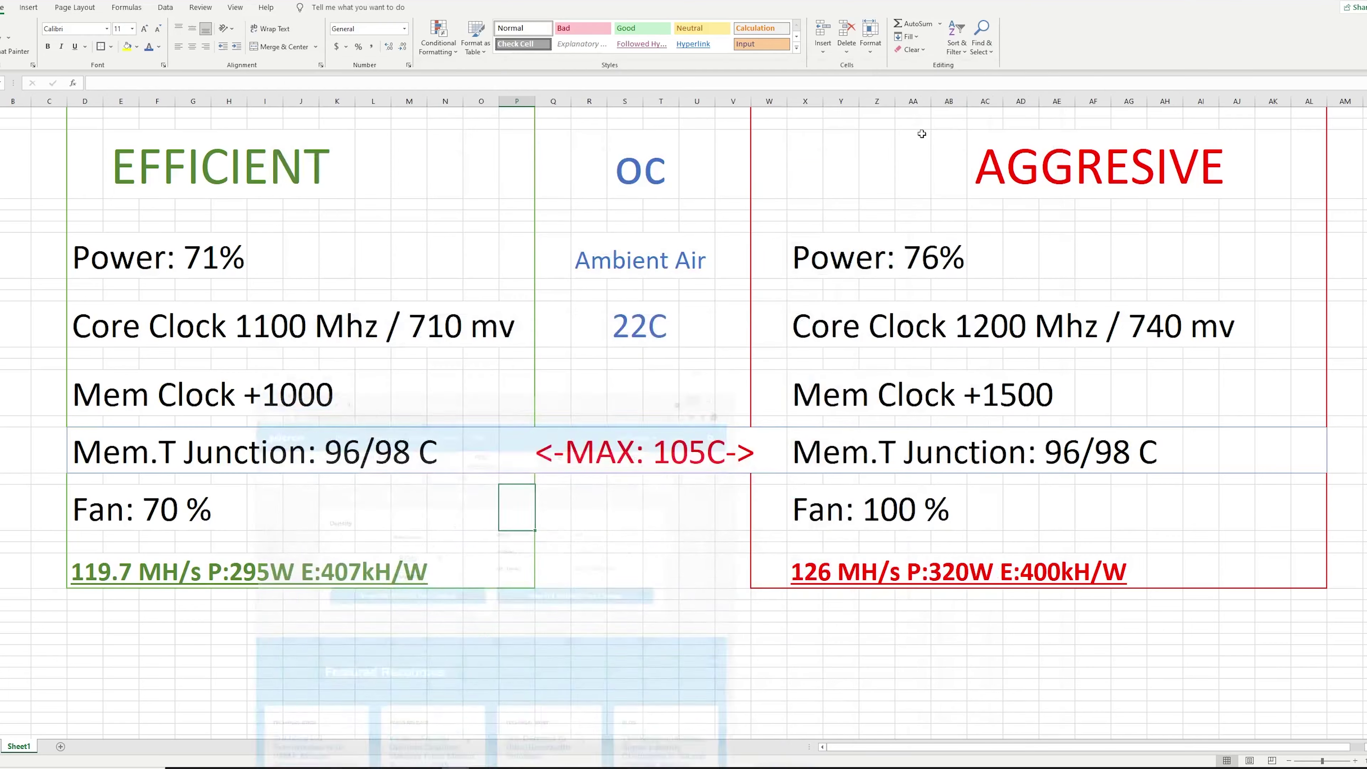
# Switch to the mining desktop and select HWiNFO64's 96 °C GPU memory junction reading.
pyautogui.click(428, 724)
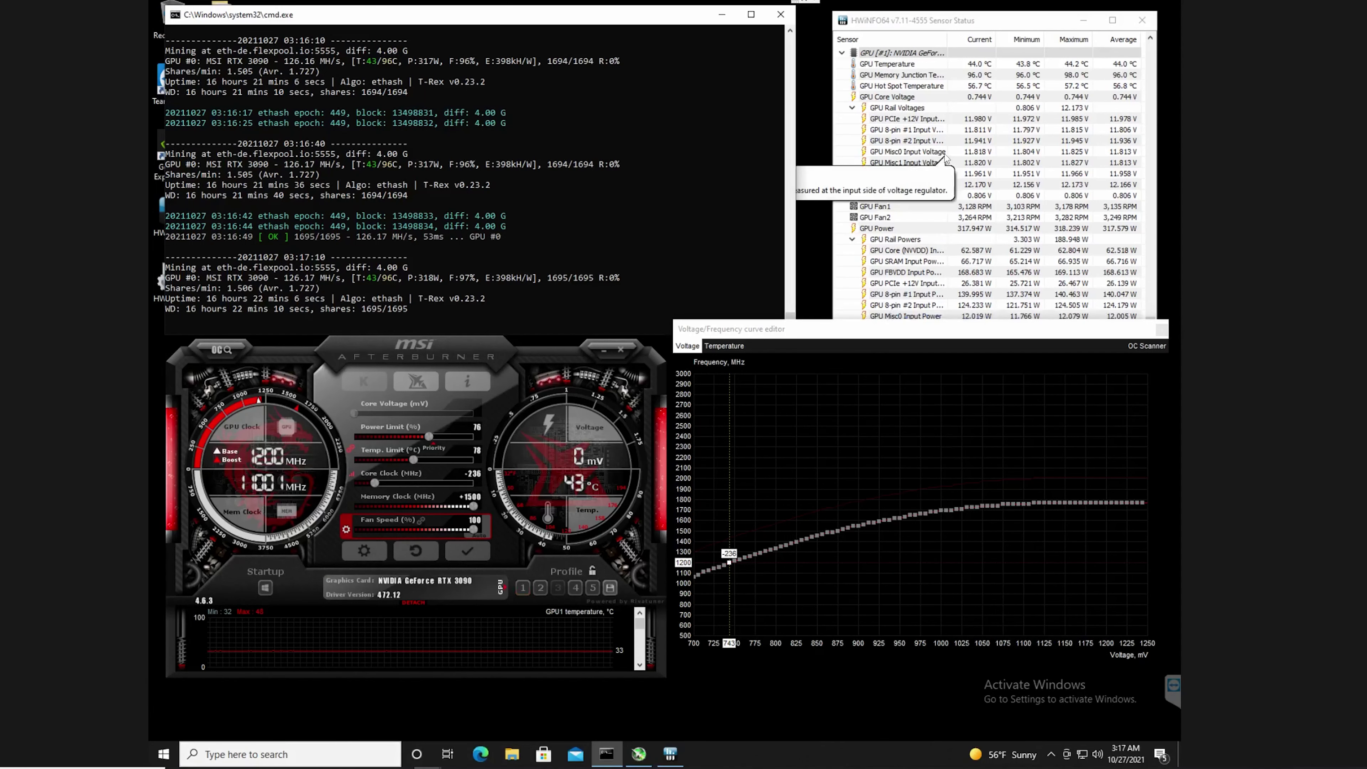
pyautogui.click(924, 76)
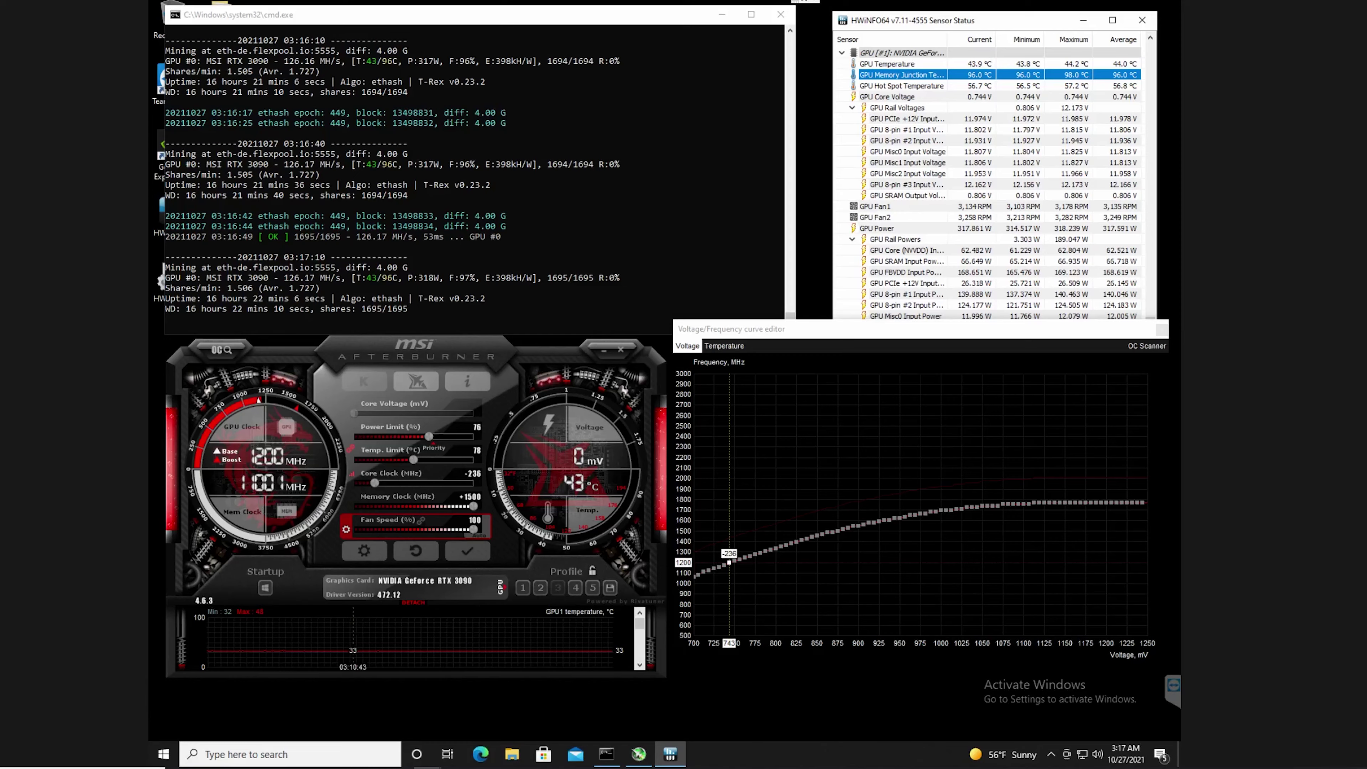
pyautogui.click(235, 733)
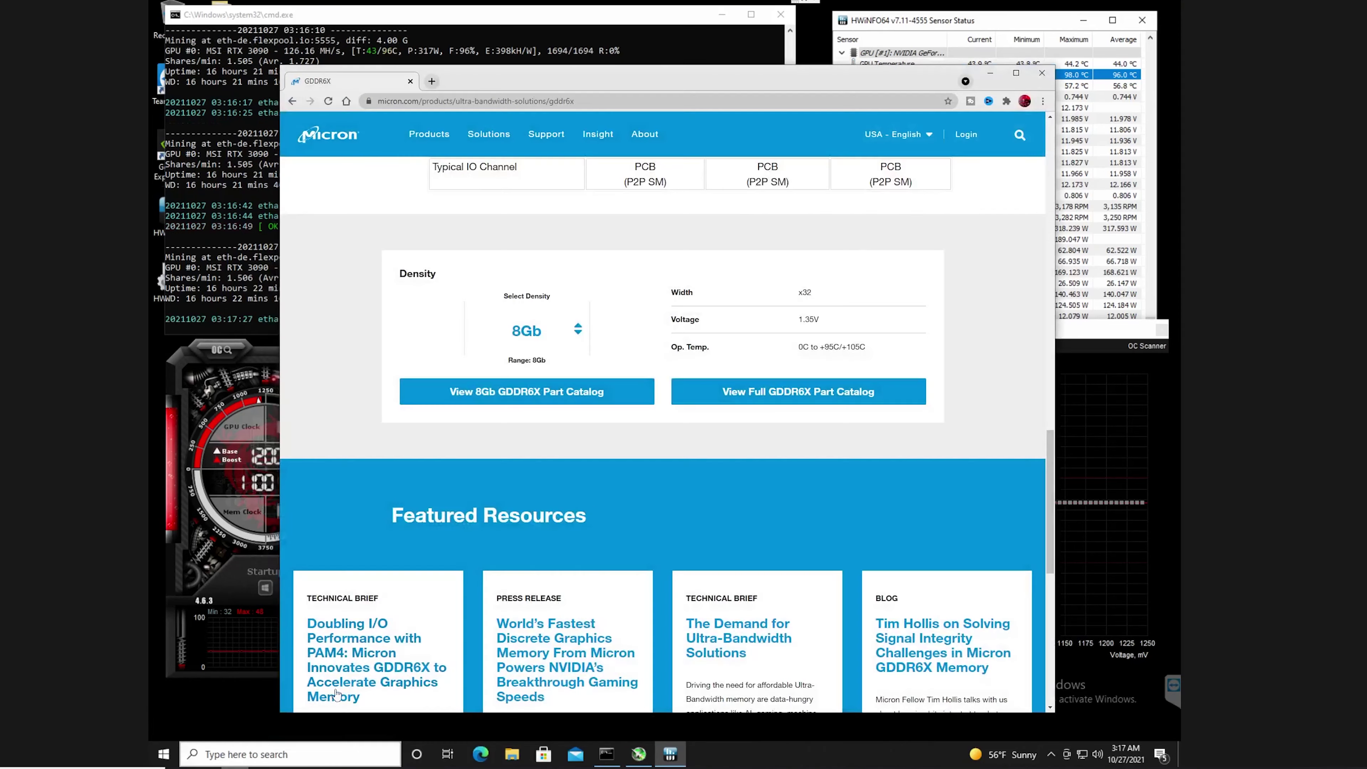
pyautogui.scroll(10, 489, 469)
pyautogui.scroll(5, 489, 474)
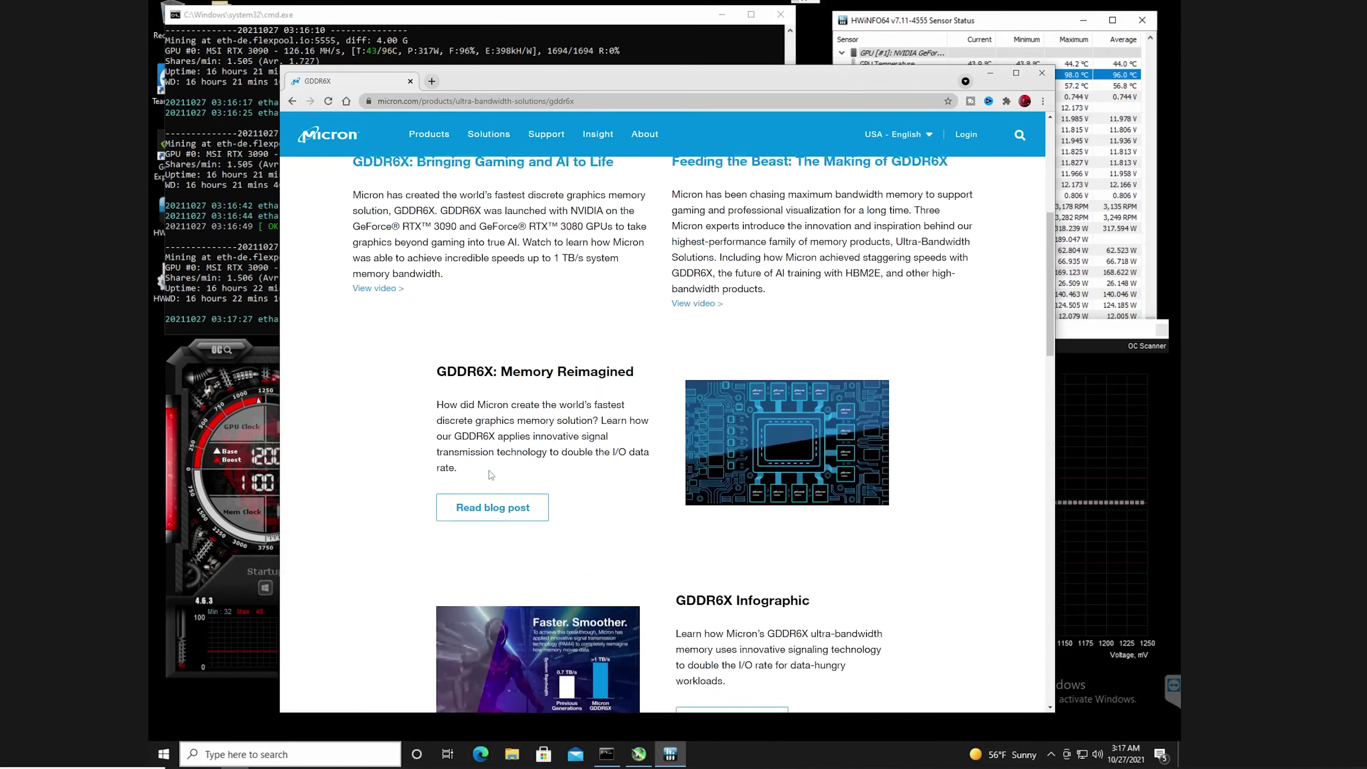
pyautogui.scroll(-10, 489, 474)
pyautogui.scroll(-6, 490, 474)
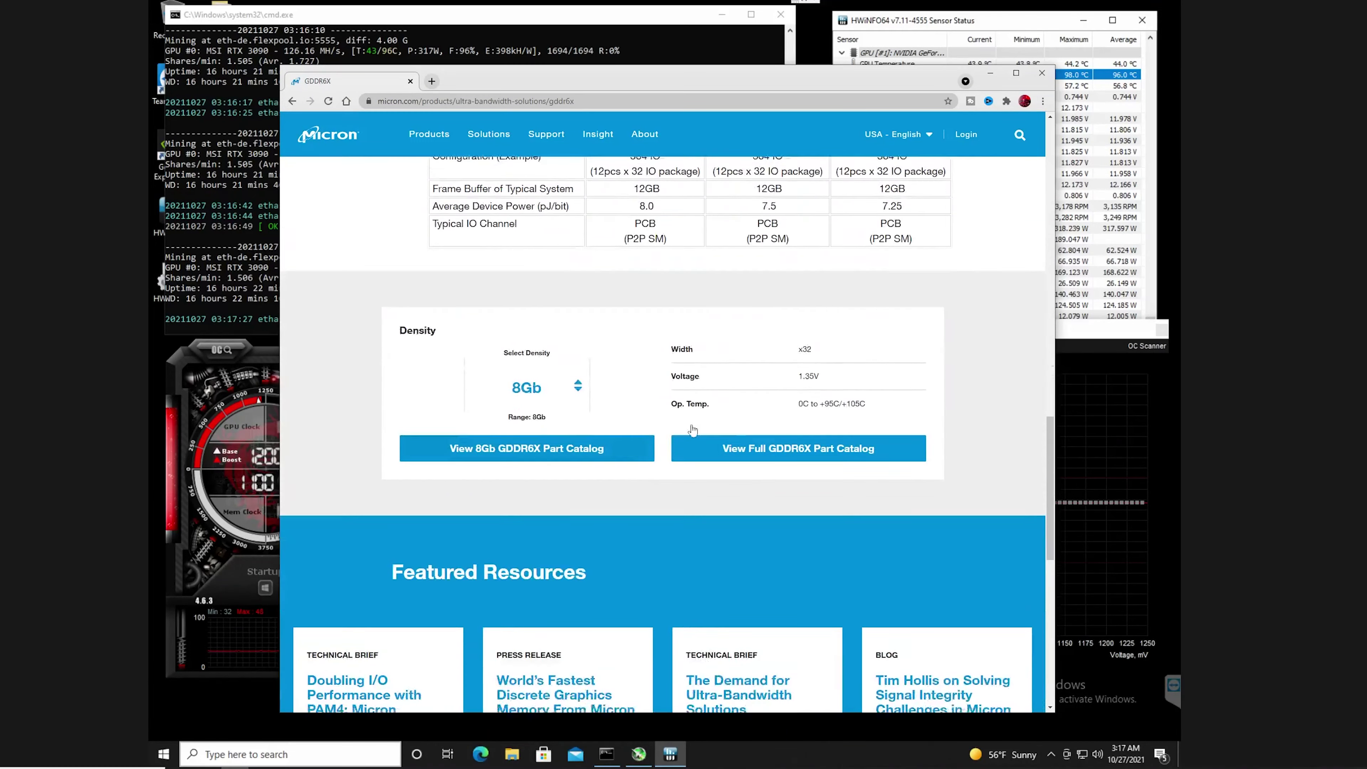
pyautogui.moveTo(798, 347); pyautogui.dragTo(871, 360)
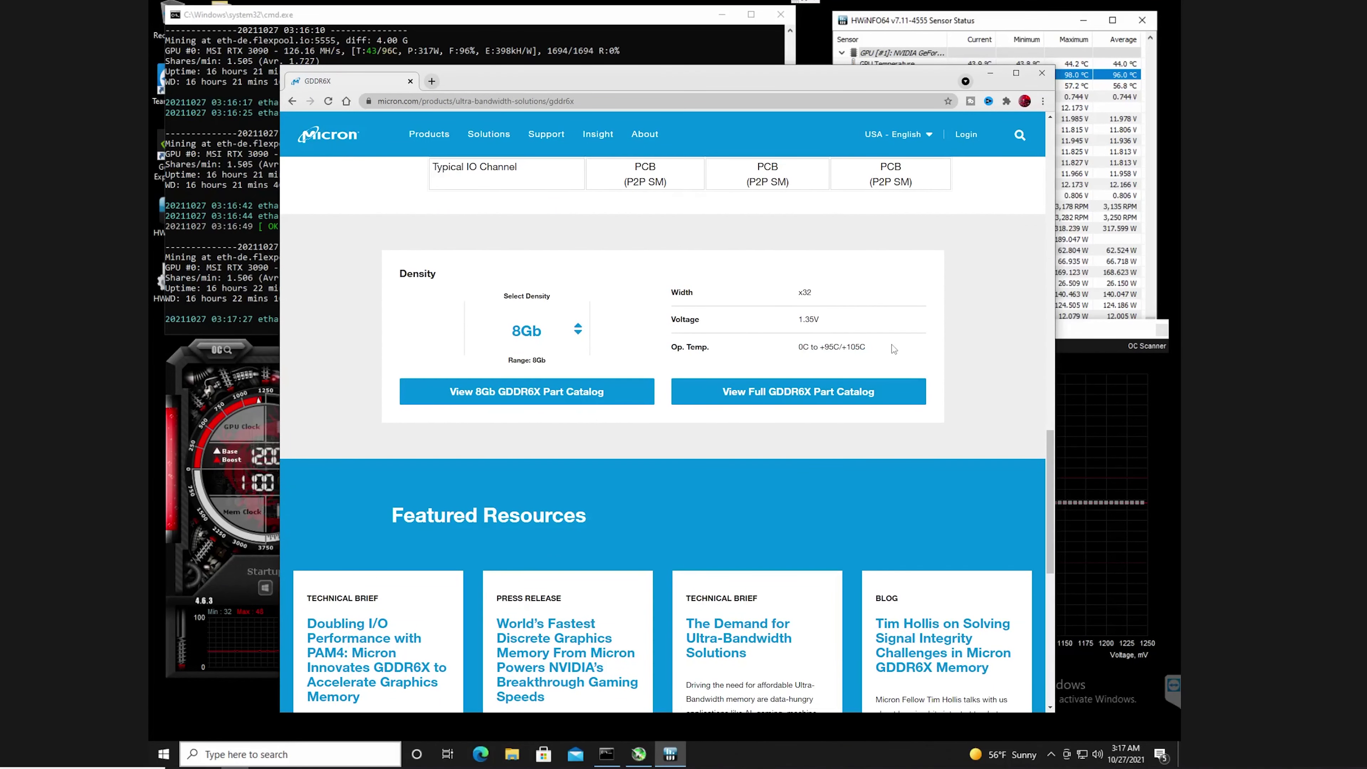
pyautogui.tripleClick(846, 344)
pyautogui.tripleClick(846, 345)
pyautogui.click(846, 345)
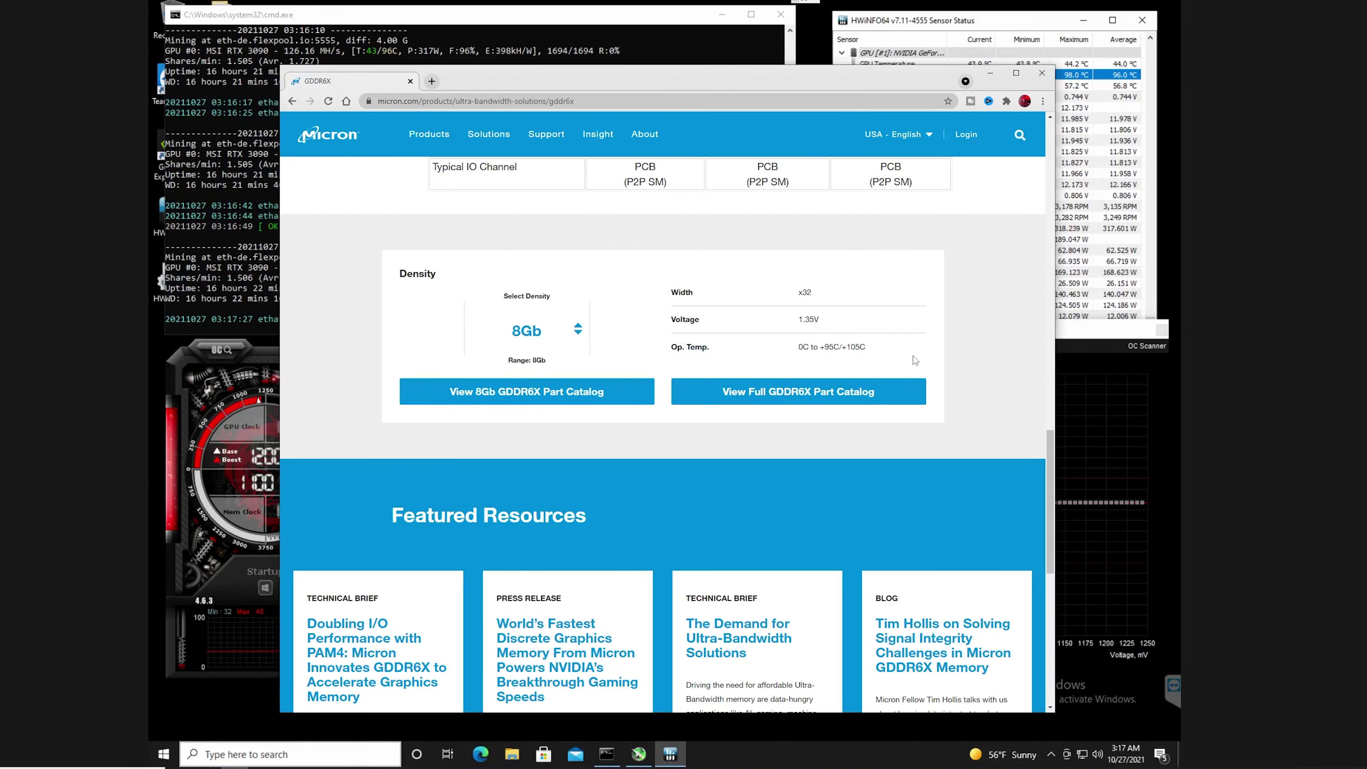